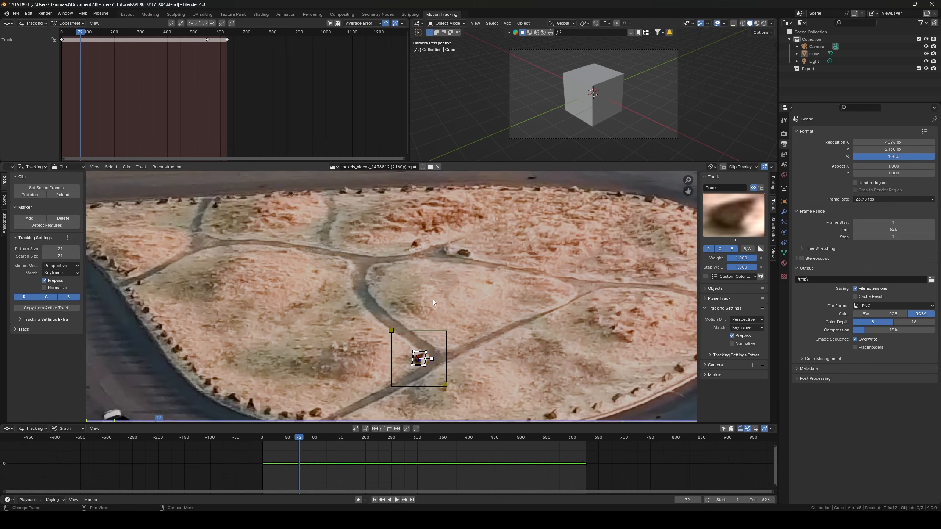
# - Add a tracking marker on a dark rock along the plateau's far edge at frame 72
pyautogui.moveTo(374, 306)
pyautogui.mouseDown(button='middle')
pyautogui.moveTo(450, 255)
pyautogui.moveTo(390, 212)
pyautogui.moveTo(303, 174)
pyautogui.moveTo(429, 345)
pyautogui.moveTo(449, 357)
pyautogui.mouseUp(button='middle')
pyautogui.scroll(6, 446, 303)
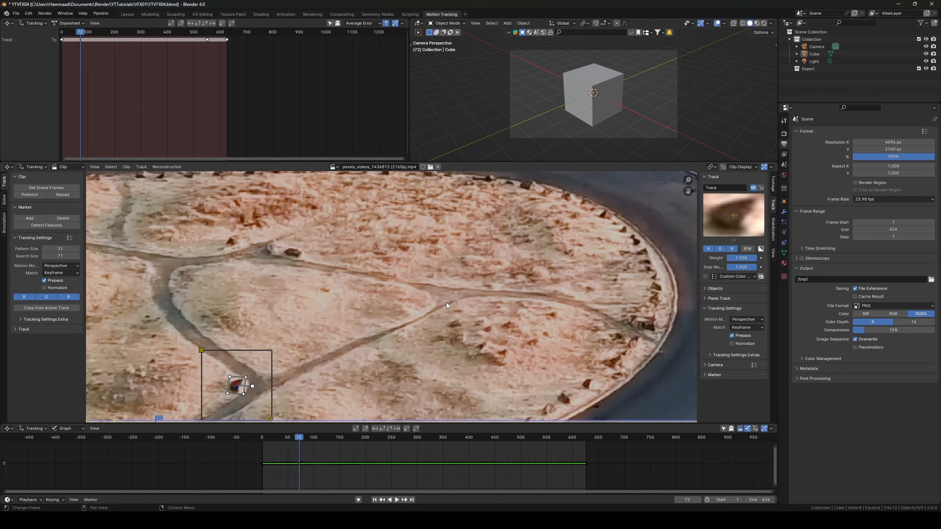
pyautogui.scroll(-4, 419, 324)
pyautogui.scroll(4, 426, 275)
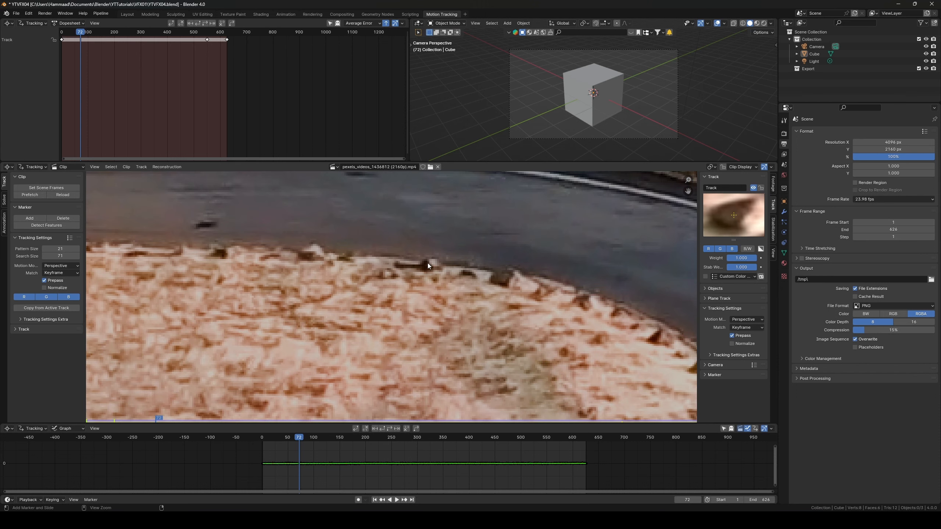
pyautogui.keyDown('ctrl'); pyautogui.click(428, 264); pyautogui.keyUp('ctrl')
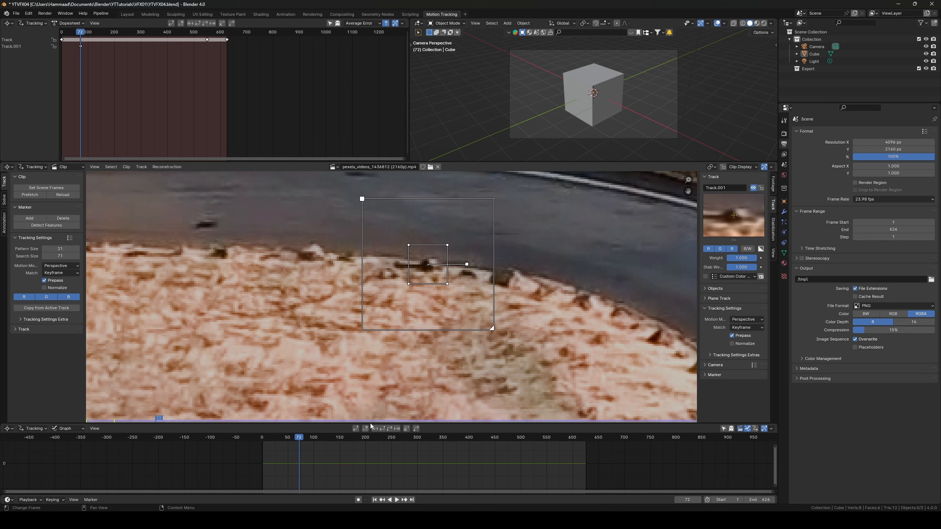
# - At frame 1, reposition the new marker onto the same rock on the plateau's edge and track it forward
pyautogui.moveTo(299, 440); pyautogui.dragTo(262, 440)
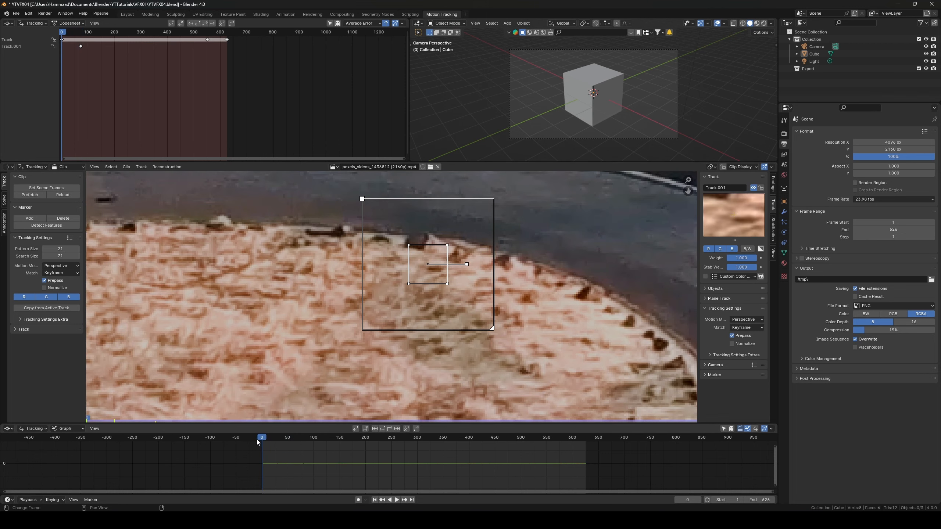
pyautogui.press('Right')
pyautogui.moveTo(446, 261); pyautogui.dragTo(361, 227)
pyautogui.hotkey('ctrl', 't')
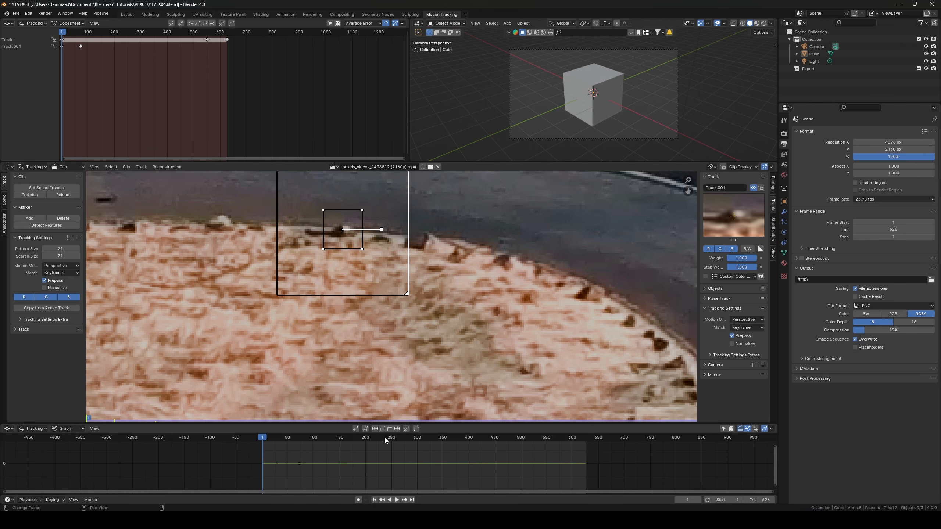
pyautogui.scroll(-2, 395, 347)
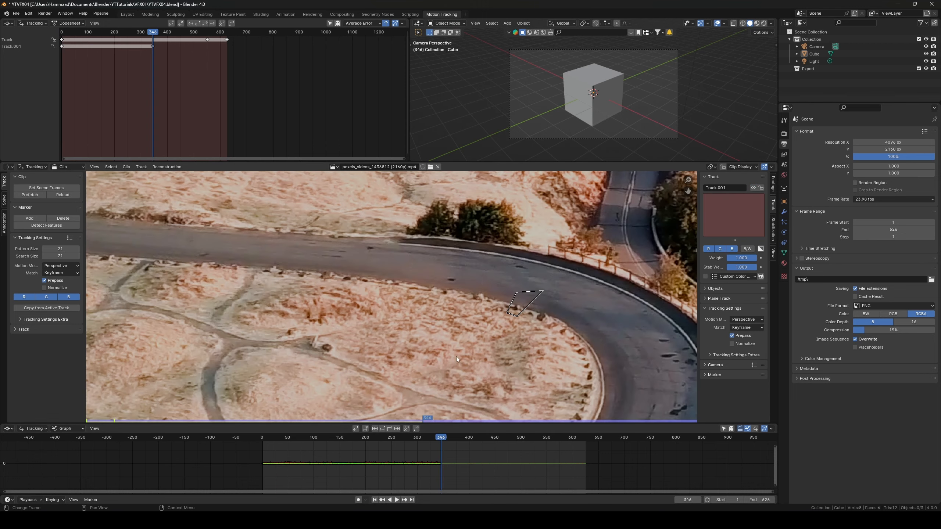
# - At frame 345, pull in the marker's stretched pattern corners, shift its search area, and resume tracking forward
pyautogui.moveTo(455, 356); pyautogui.dragTo(401, 327, button='middle')
pyautogui.scroll(7, 466, 317)
pyautogui.moveTo(466, 317); pyautogui.dragTo(431, 328, button='middle')
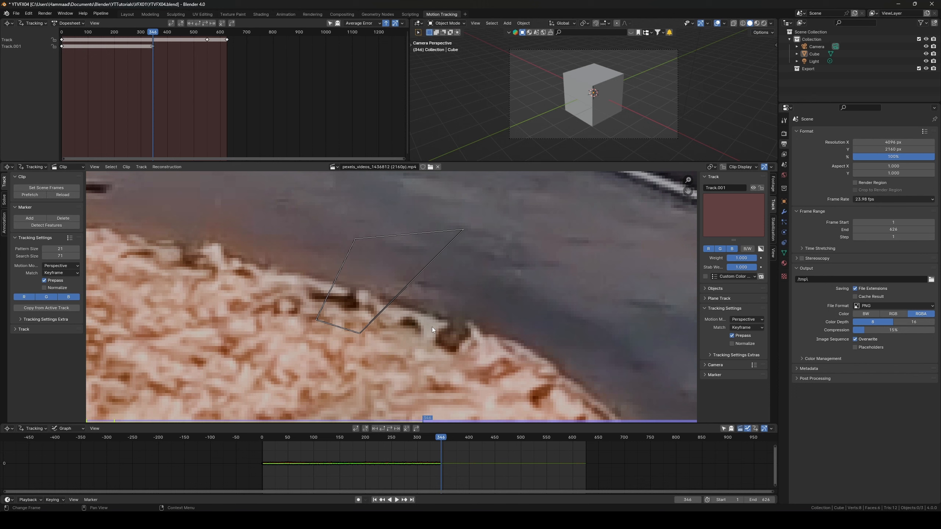
pyautogui.press('Left')
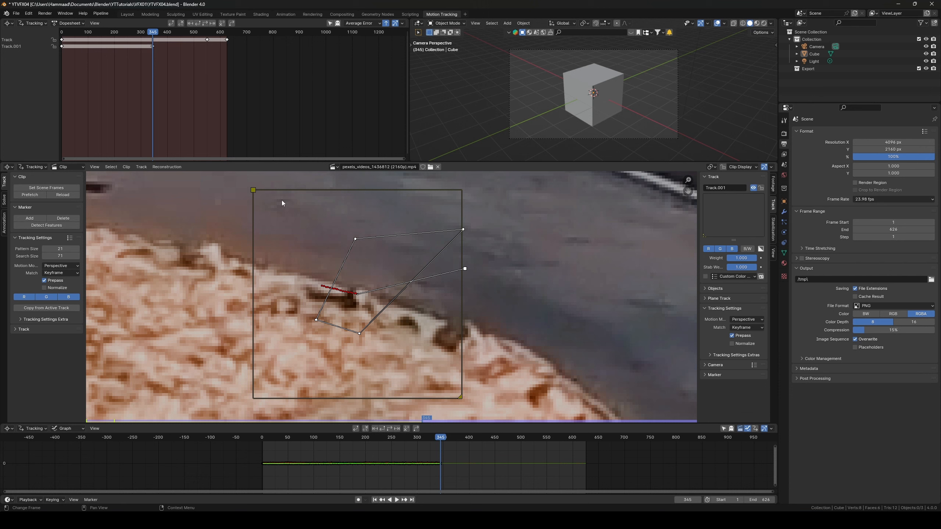
pyautogui.moveTo(463, 231); pyautogui.dragTo(474, 231)
pyautogui.moveTo(266, 189); pyautogui.dragTo(285, 187)
pyautogui.moveTo(463, 230); pyautogui.dragTo(428, 250)
pyautogui.moveTo(356, 238); pyautogui.dragTo(349, 250)
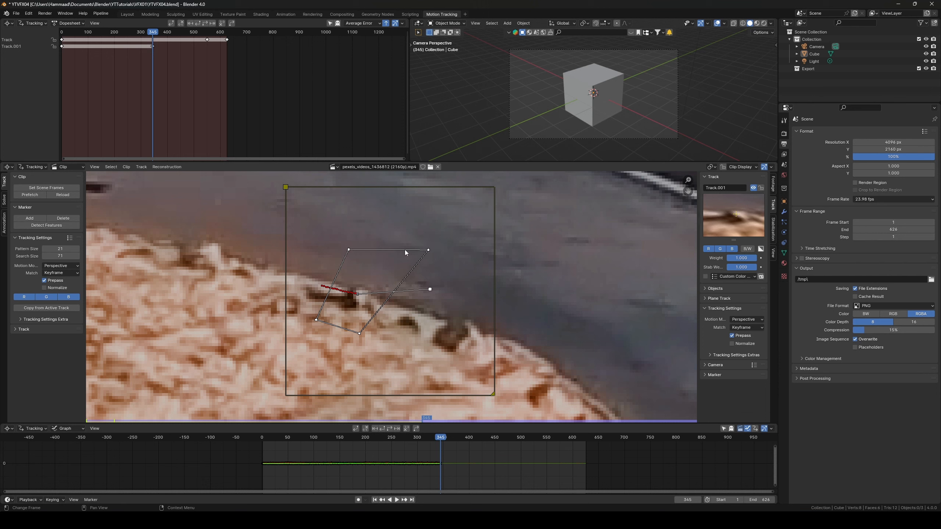
pyautogui.moveTo(429, 250); pyautogui.dragTo(426, 252)
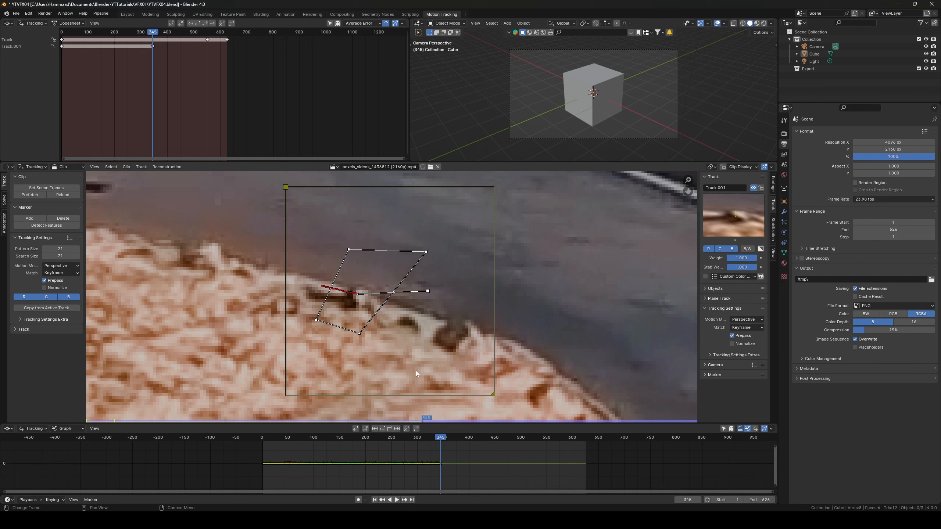
pyautogui.click(390, 428)
pyautogui.scroll(-4, 441, 354)
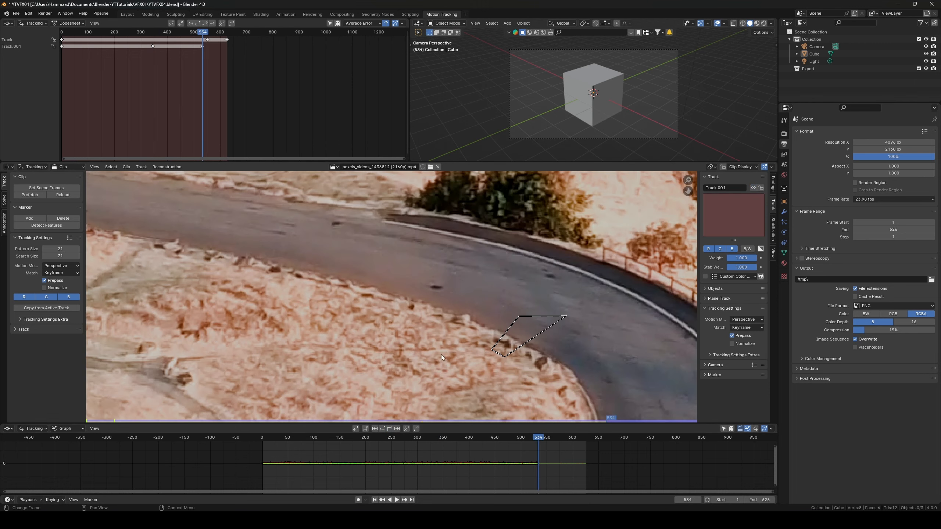
# - At frame 533, enlarge the marker's search area, tighten its pattern corners, and track forward to frame 626
pyautogui.moveTo(441, 354); pyautogui.dragTo(307, 330, button='middle')
pyautogui.press('Left')
pyautogui.scroll(4, 388, 326)
pyautogui.scroll(-4, 394, 334)
pyautogui.moveTo(419, 354); pyautogui.dragTo(399, 333, button='middle')
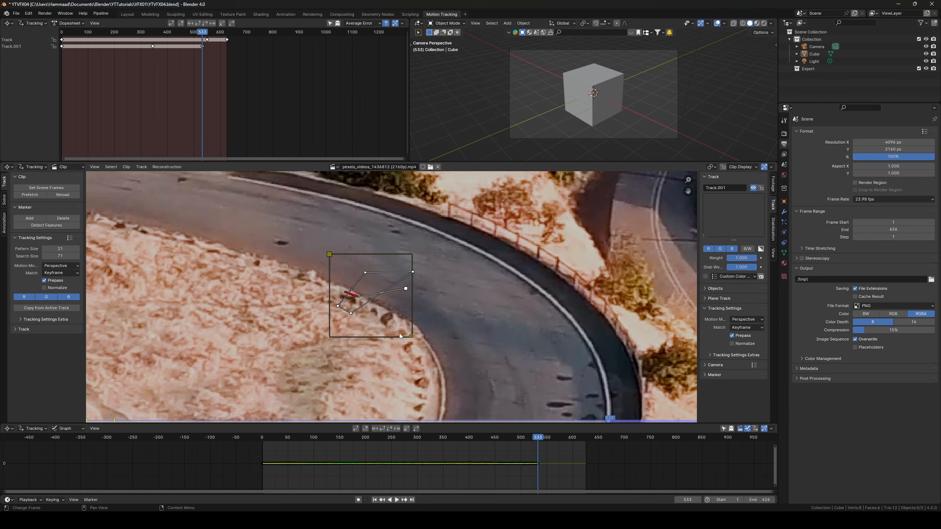
pyautogui.moveTo(412, 336); pyautogui.dragTo(422, 346)
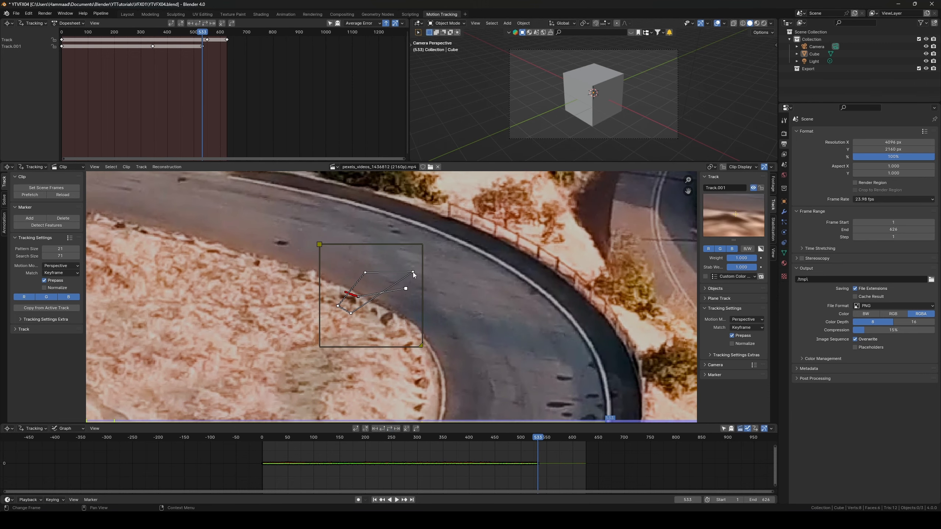
pyautogui.moveTo(413, 272); pyautogui.dragTo(364, 274)
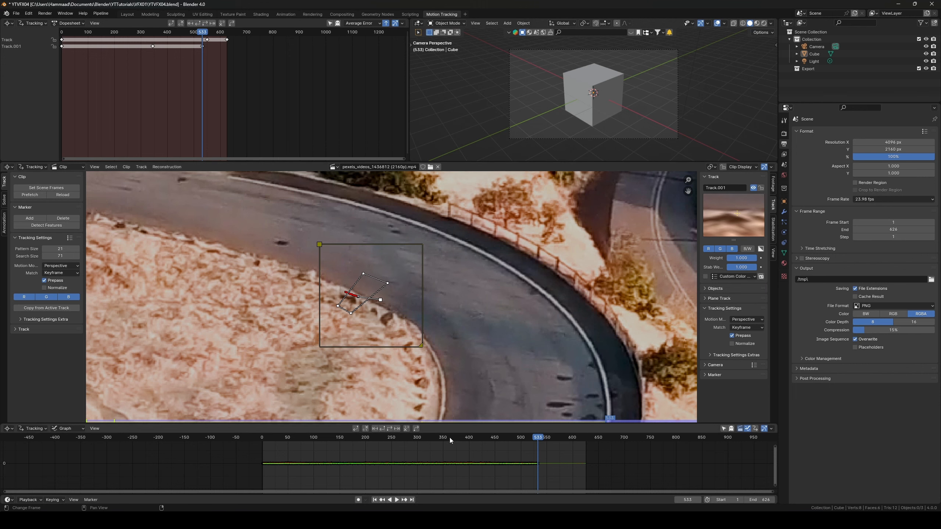
pyautogui.click(397, 428)
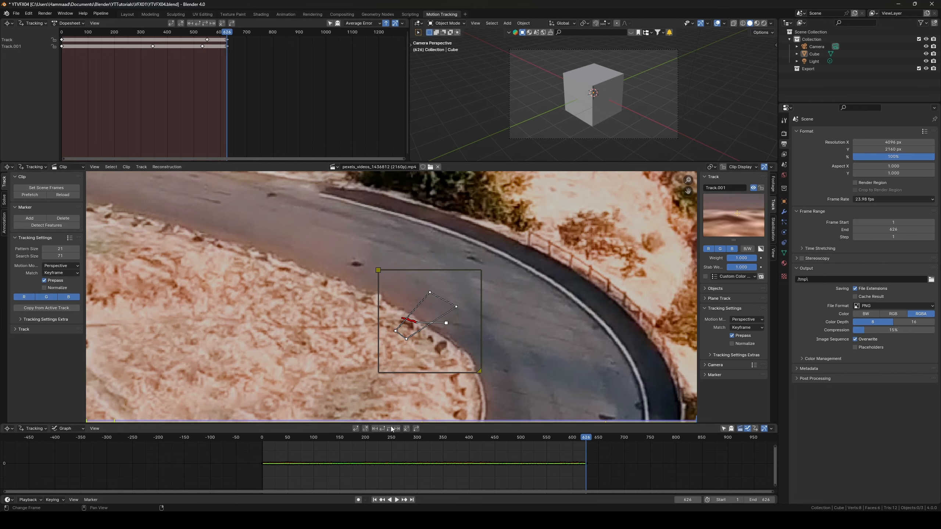
# - Return to frame 1 and examine the footage around the road loop, cliffs and water for further trackable areas
pyautogui.press('Home')
pyautogui.scroll(5, 359, 351)
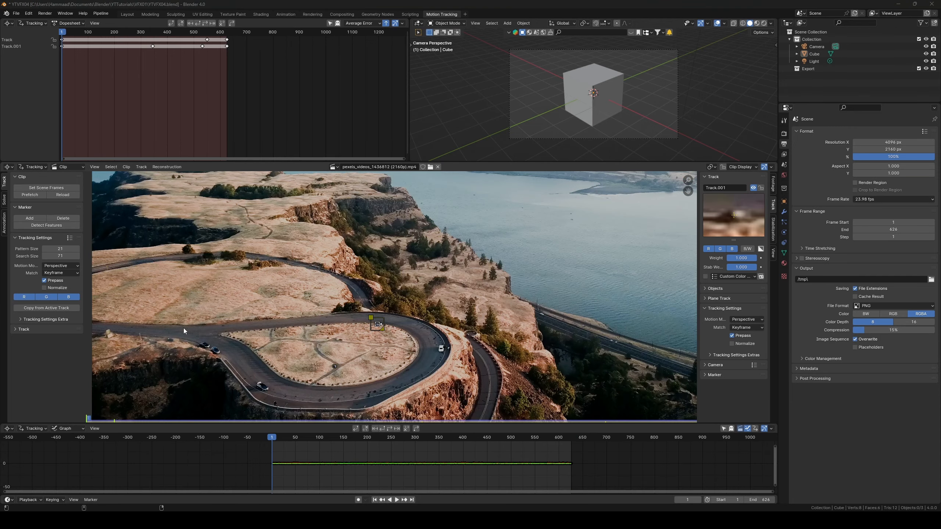
pyautogui.scroll(2, 282, 320)
pyautogui.scroll(-4, 282, 321)
pyautogui.moveTo(356, 364); pyautogui.dragTo(360, 307, button='middle')
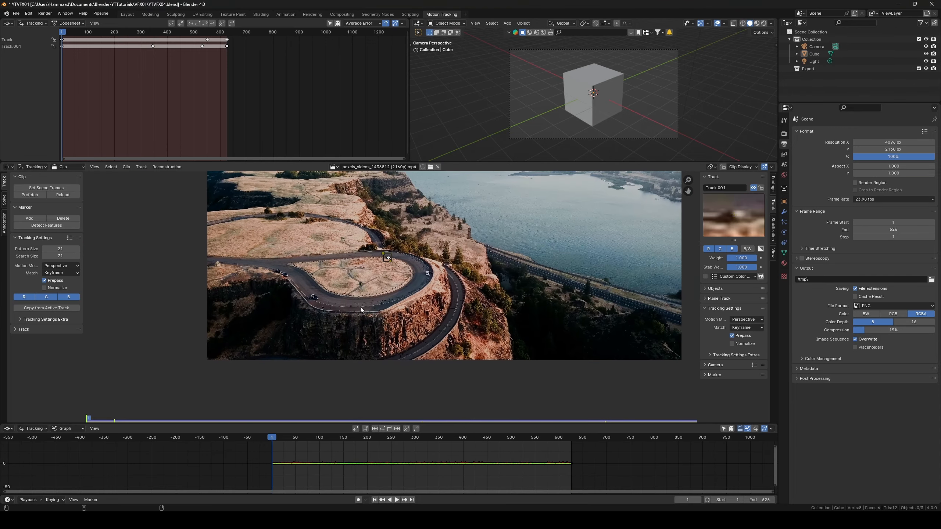
pyautogui.scroll(5, 361, 283)
pyautogui.scroll(-5, 308, 284)
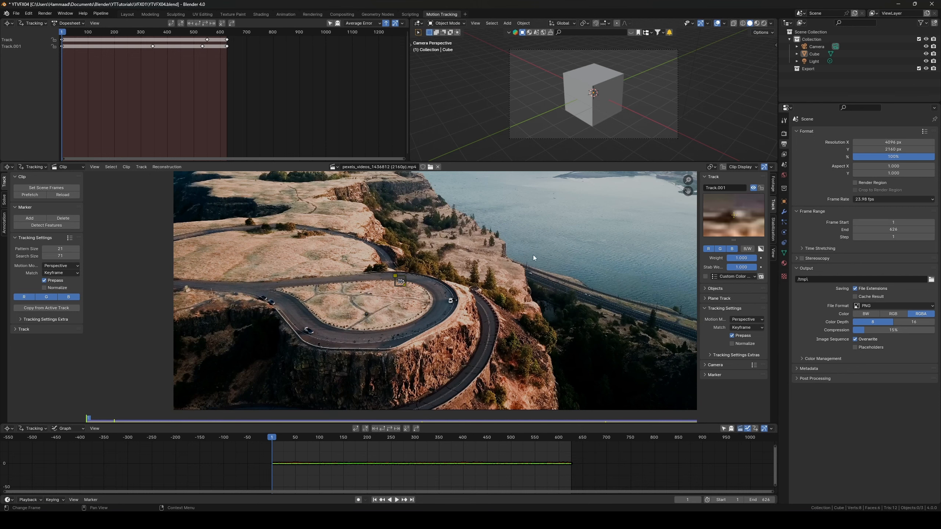
pyautogui.moveTo(376, 290); pyautogui.dragTo(397, 324, button='middle')
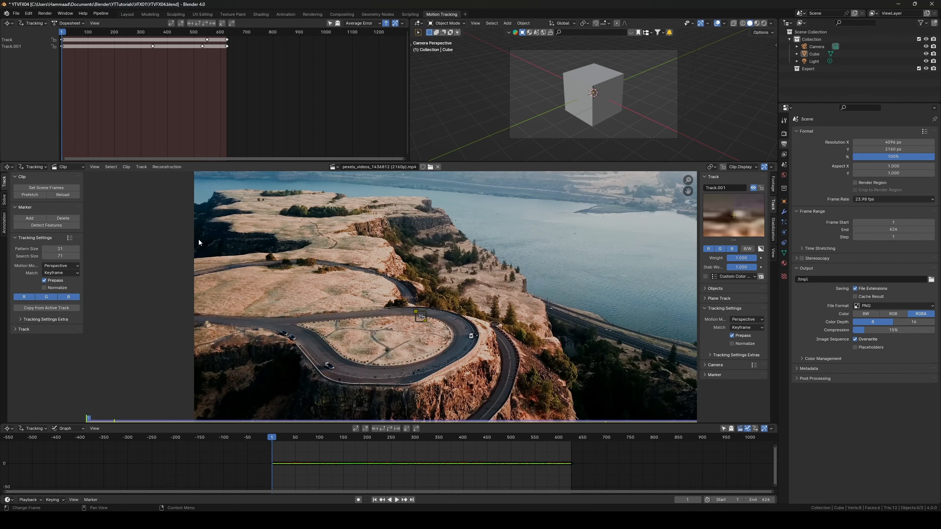
pyautogui.scroll(2, 268, 266)
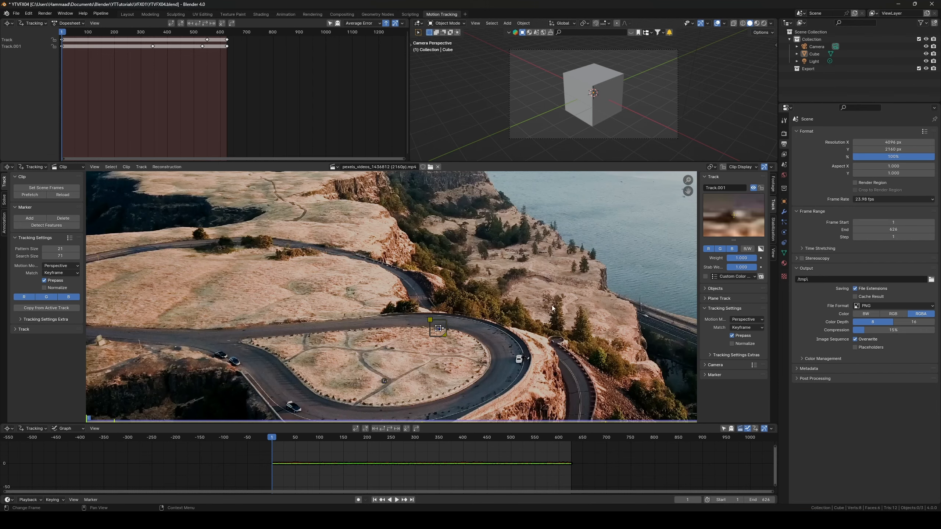
pyautogui.scroll(-3, 411, 307)
pyautogui.scroll(3, 357, 289)
pyautogui.moveTo(482, 328); pyautogui.dragTo(407, 294, button='middle')
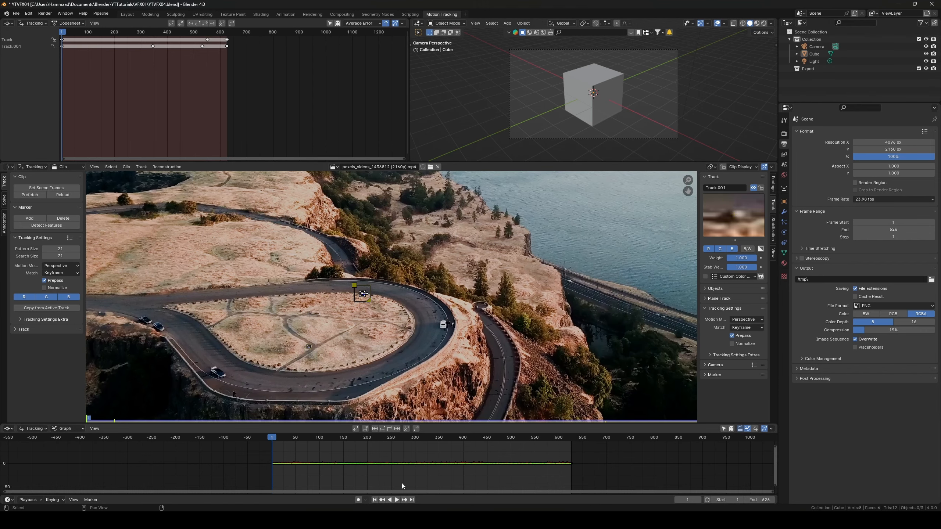
pyautogui.moveTo(306, 322); pyautogui.dragTo(336, 333, button='middle')
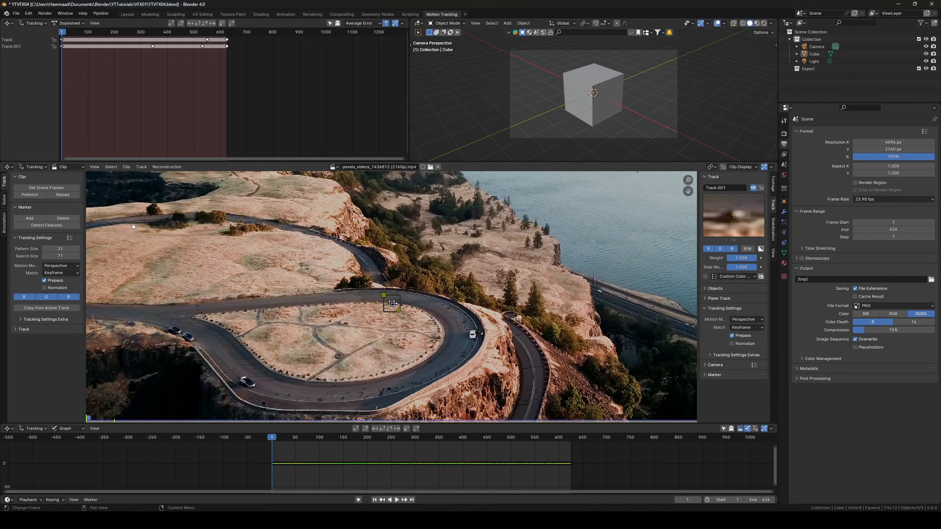
# - Detect features across the whole frame at frame 1 with a threshold of 0.1
pyautogui.click(38, 226)
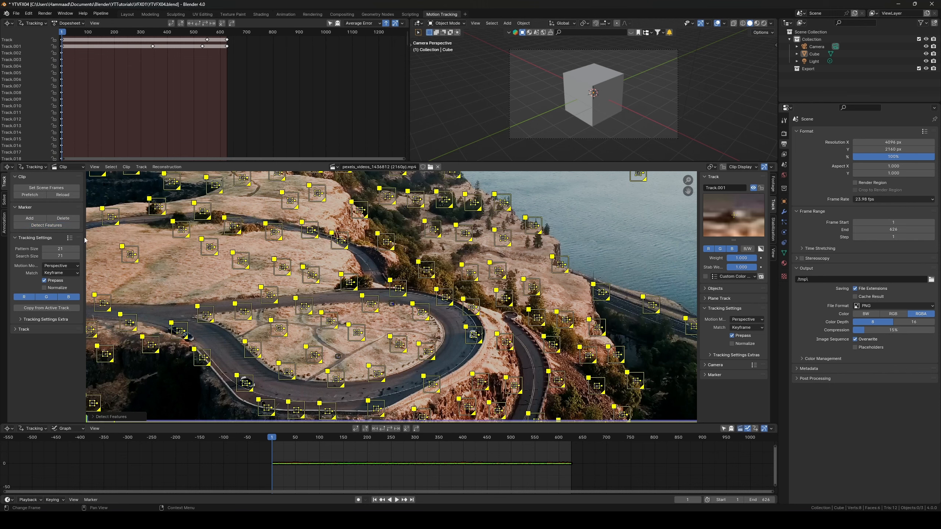
pyautogui.scroll(-4, 404, 212)
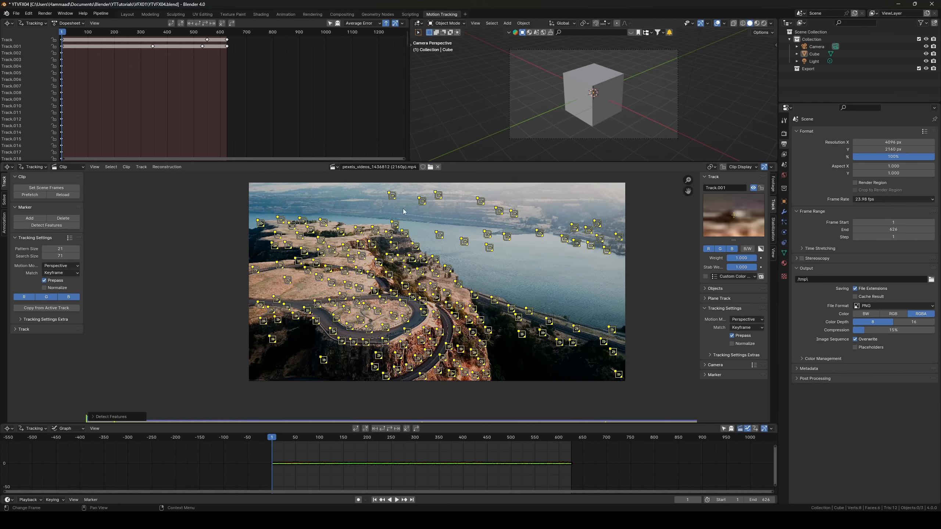
pyautogui.click(93, 417)
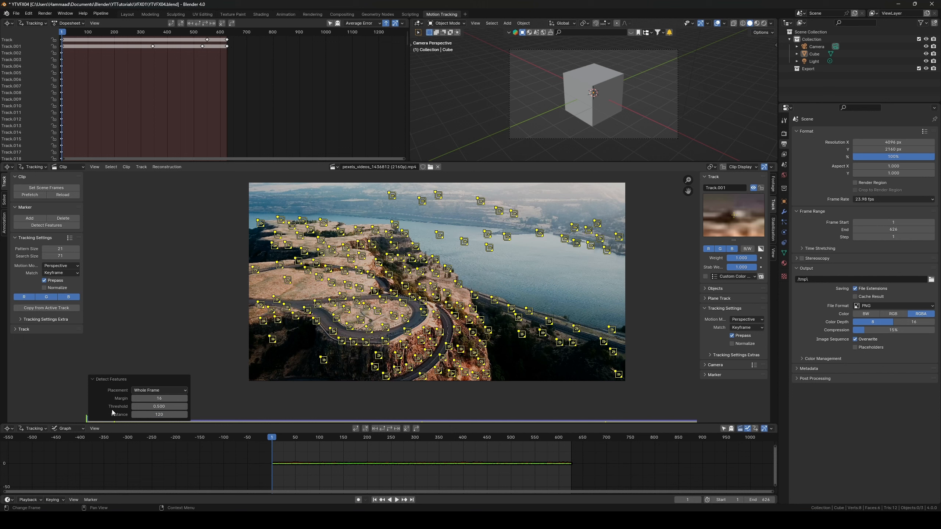
pyautogui.click(155, 406)
pyautogui.write('0.1')
pyautogui.press('Return')
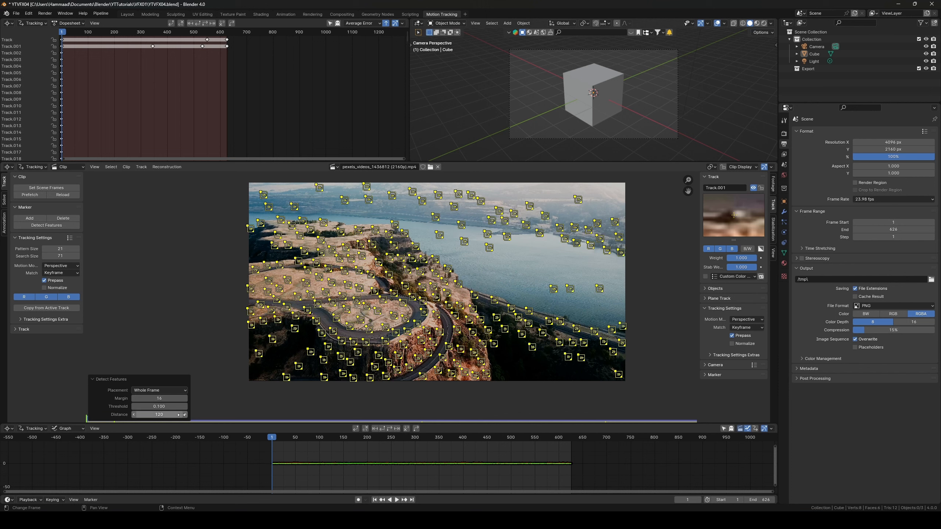
# - Try a feature detection distance of 80
pyautogui.click(167, 414)
pyautogui.write('80')
pyautogui.press('Return')
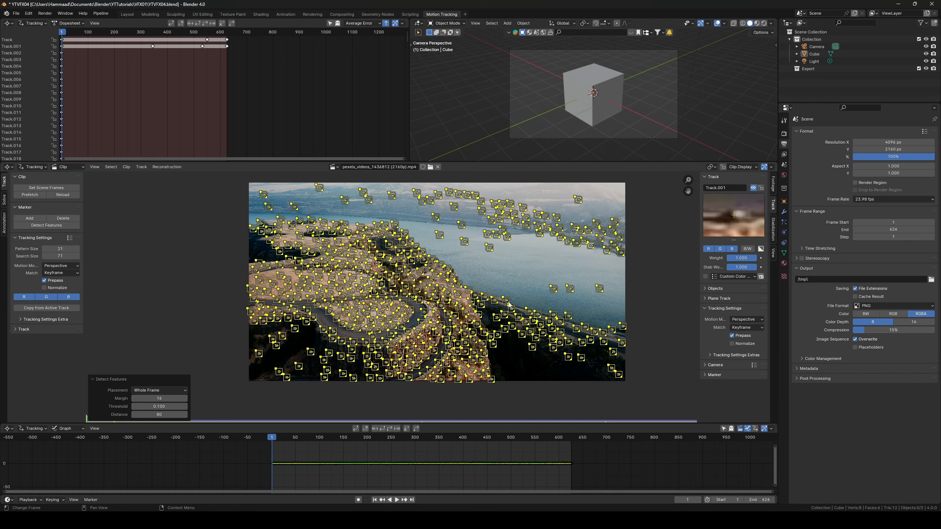
# - Set the feature detection distance to 100 and the margin to 100
pyautogui.click(163, 415)
pyautogui.write('100')
pyautogui.press('Return')
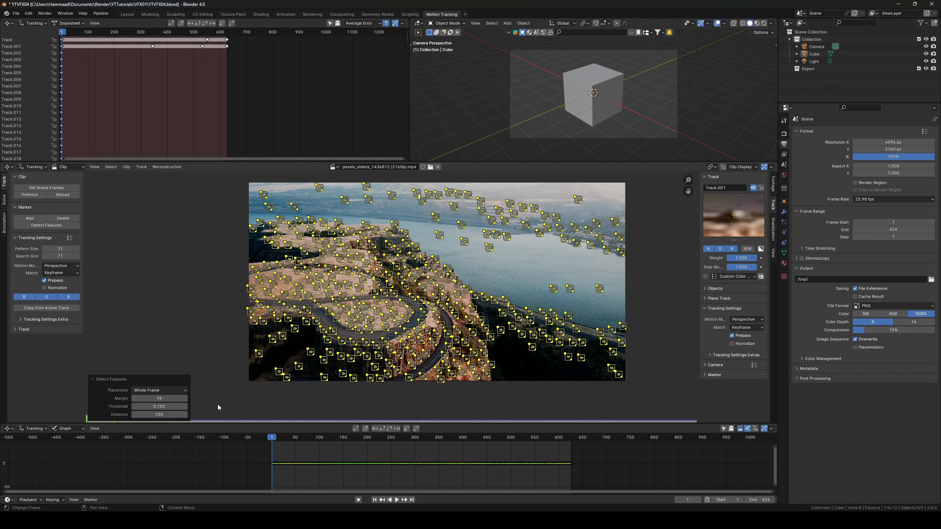
pyautogui.click(162, 398)
pyautogui.write('100')
pyautogui.press('Return')
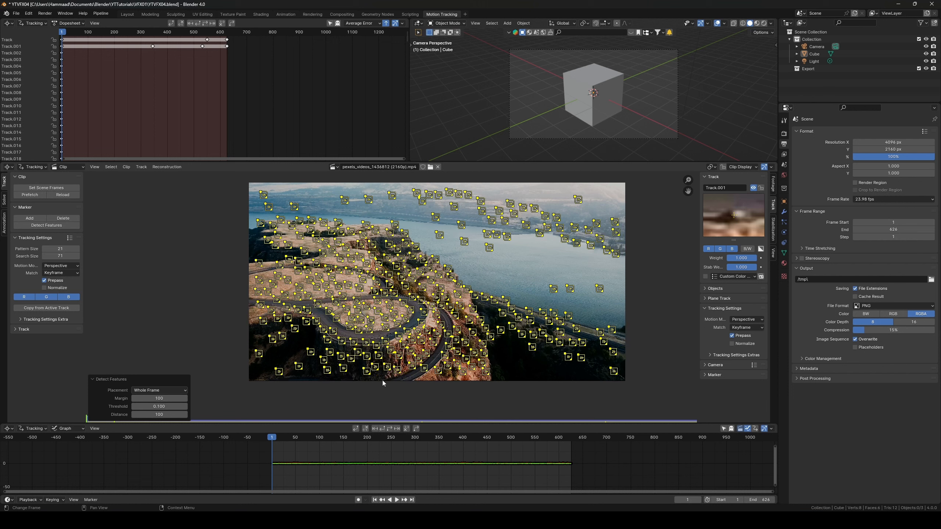
# - Try a feature detection margin of 500, and set it back to 100
pyautogui.click(170, 399)
pyautogui.write('500')
pyautogui.press('Return')
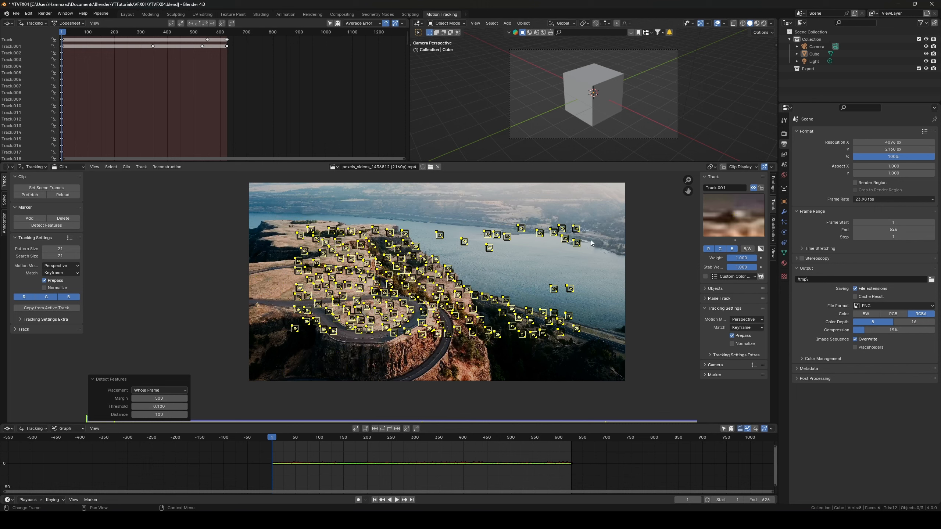
pyautogui.click(159, 398)
pyautogui.write('100')
pyautogui.press('Return')
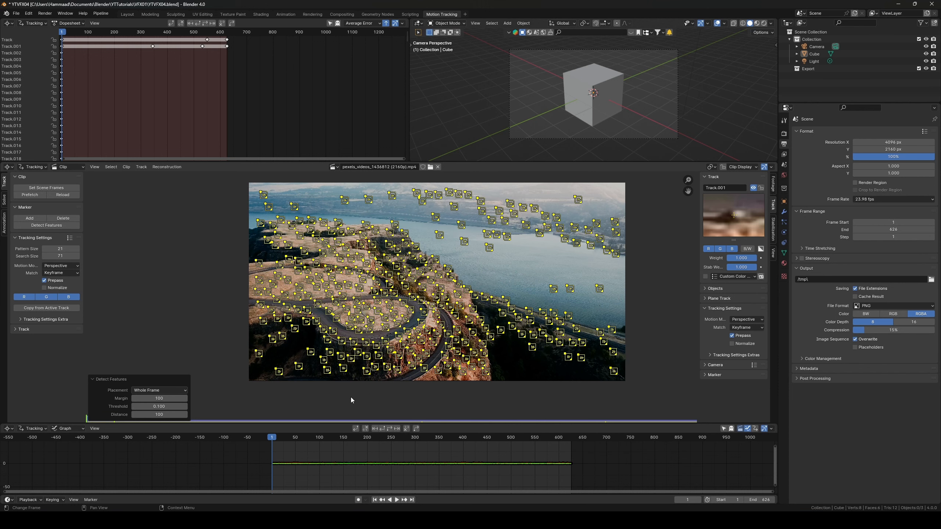
# - Track the detected markers forward to frame 626, detect features again there, and track them backward to frame 1
pyautogui.click(389, 428)
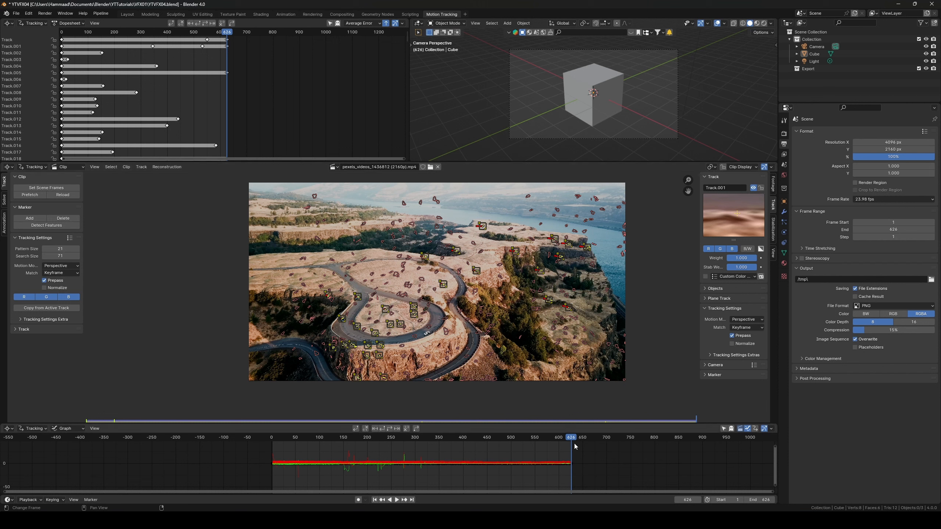
pyautogui.click(39, 225)
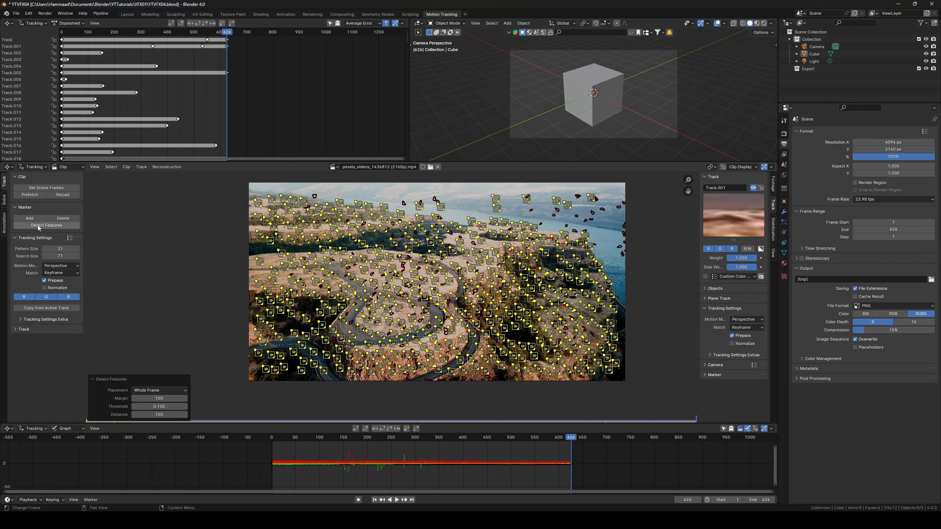
pyautogui.click(381, 429)
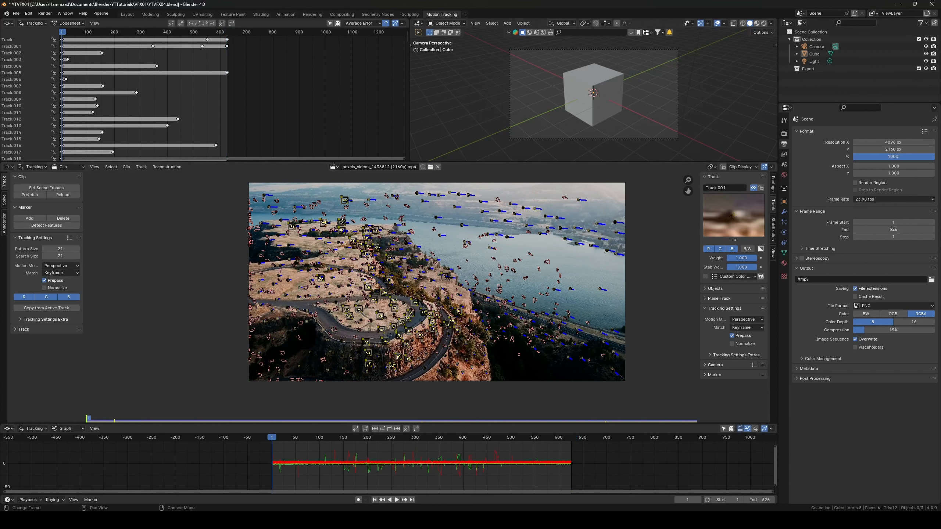
# - Save the project incrementally as YTVFX05.blend
pyautogui.hotkey('ctrl', 'alt', 's')
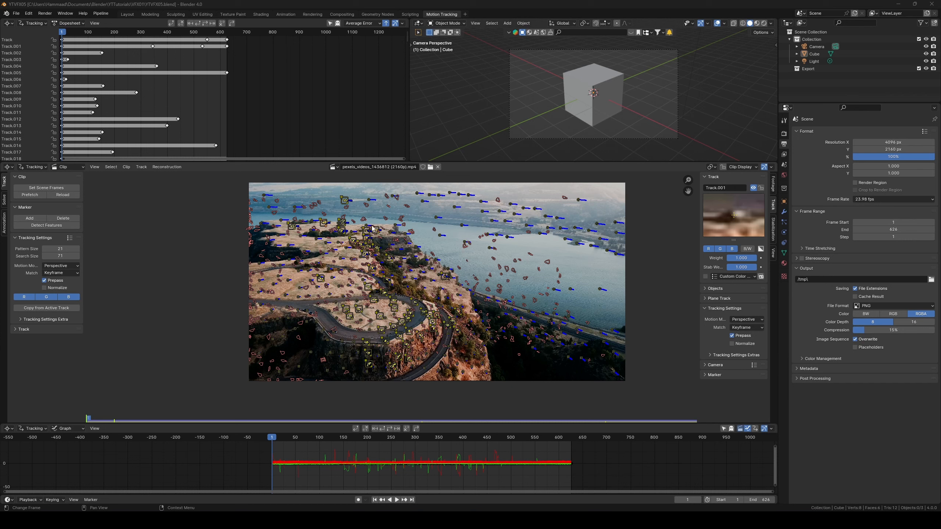
# - Delete the outlier track whose curve spikes near frame 160 in the tracking graph
pyautogui.scroll(3, 311, 469)
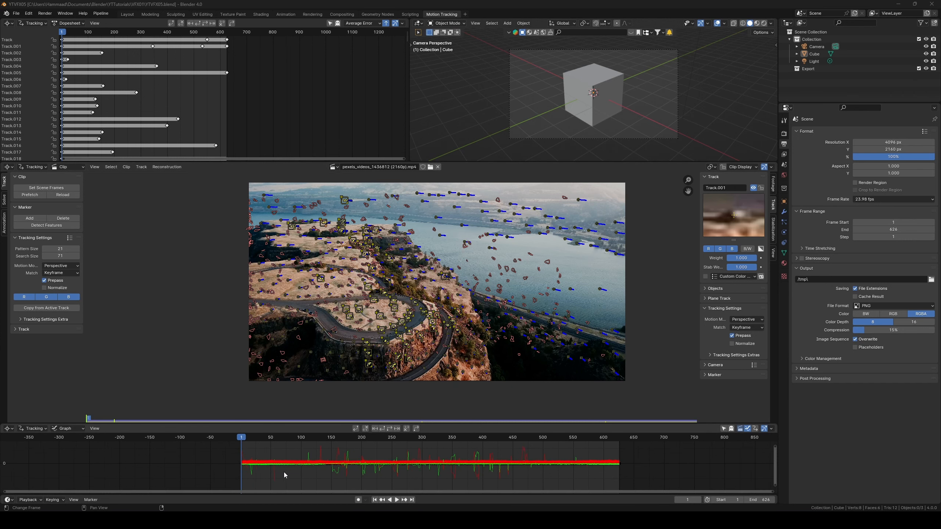
pyautogui.moveTo(283, 472)
pyautogui.mouseDown(button='middle')
pyautogui.moveTo(273, 478)
pyautogui.moveTo(333, 461)
pyautogui.mouseUp(button='middle')
pyautogui.scroll(2, 311, 470)
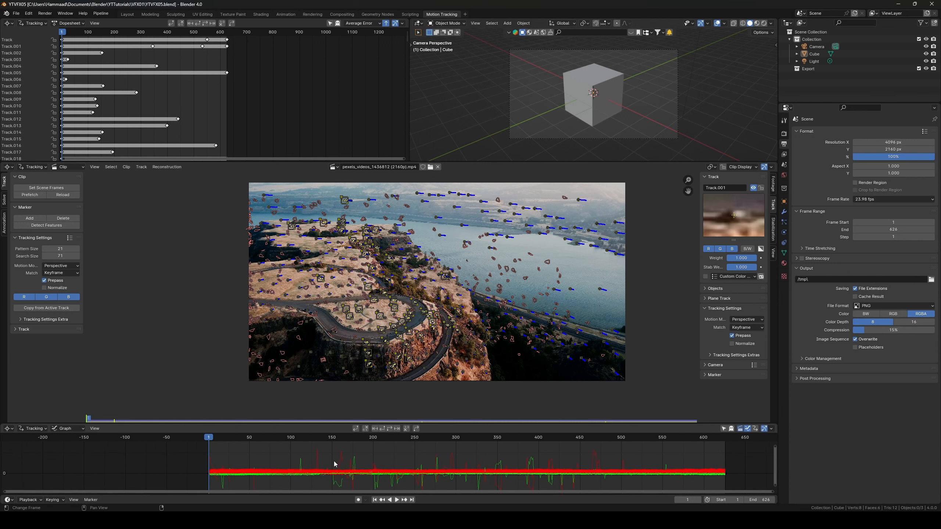
pyautogui.click(335, 460)
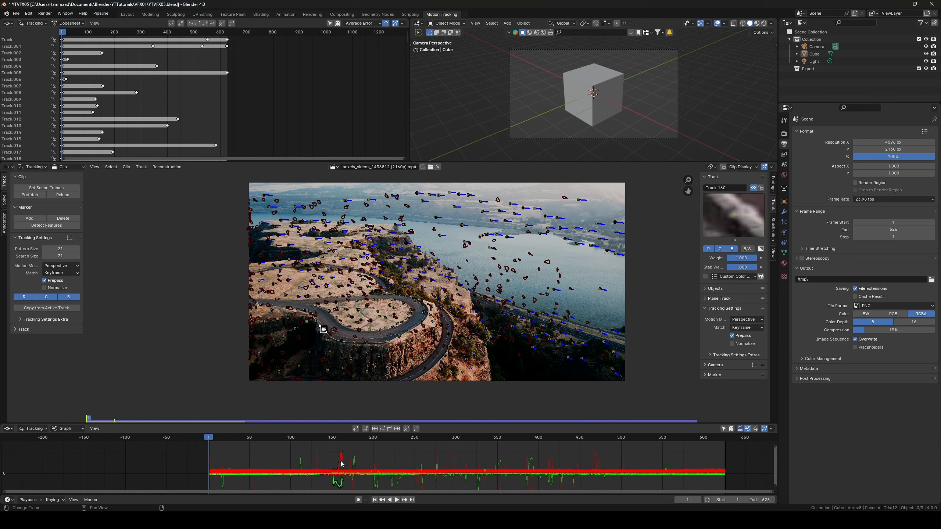
pyautogui.press('x')
pyautogui.click(346, 454)
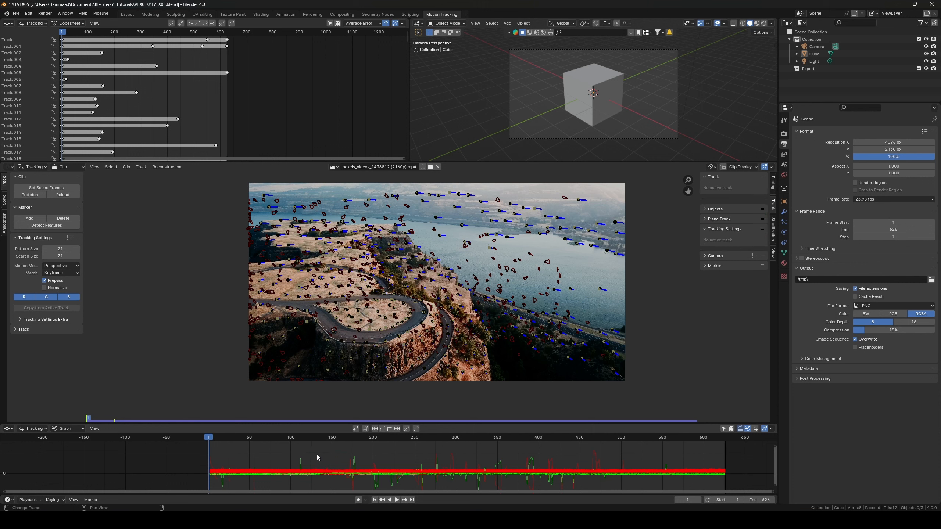
# - Filter the tracks with a threshold of 5.00 and delete the problematic ones it selects
pyautogui.click(3, 201)
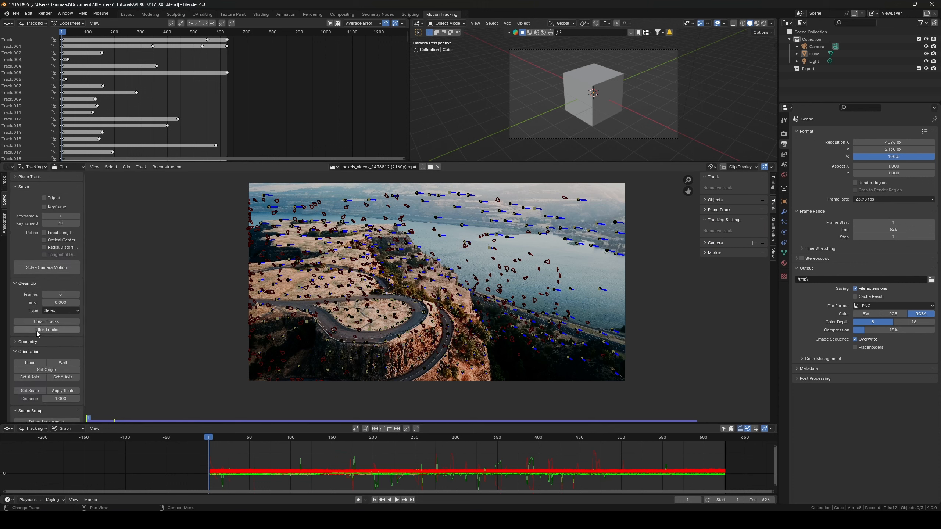
pyautogui.click(37, 330)
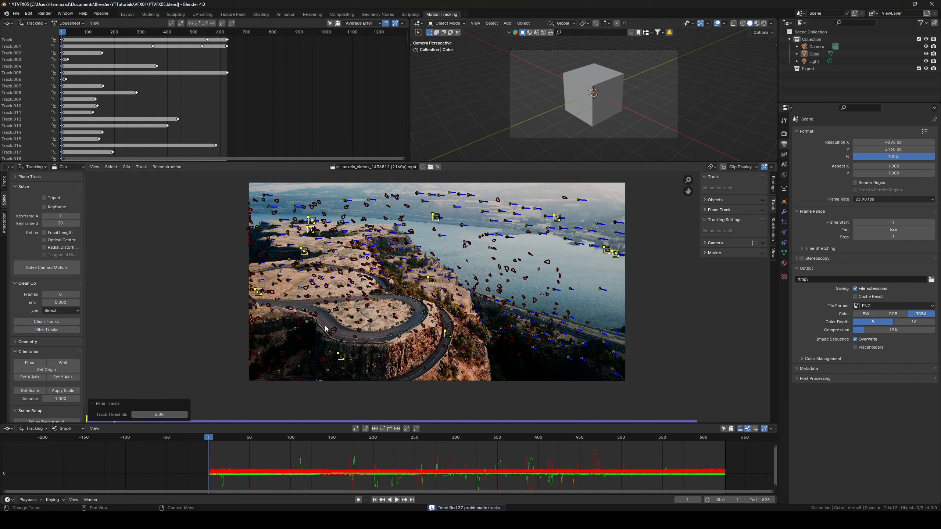
pyautogui.press('x')
pyautogui.click(388, 261)
pyautogui.scroll(-3, 559, 474)
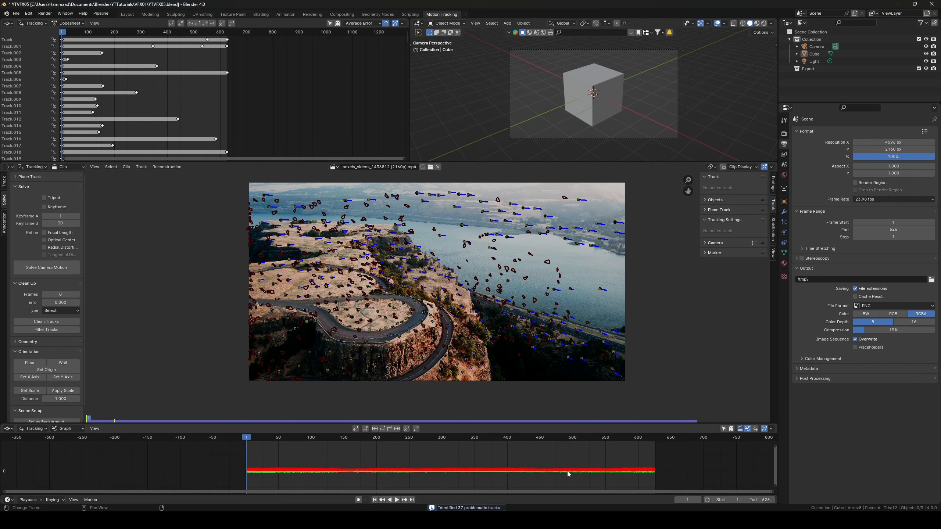
pyautogui.scroll(-1, 569, 473)
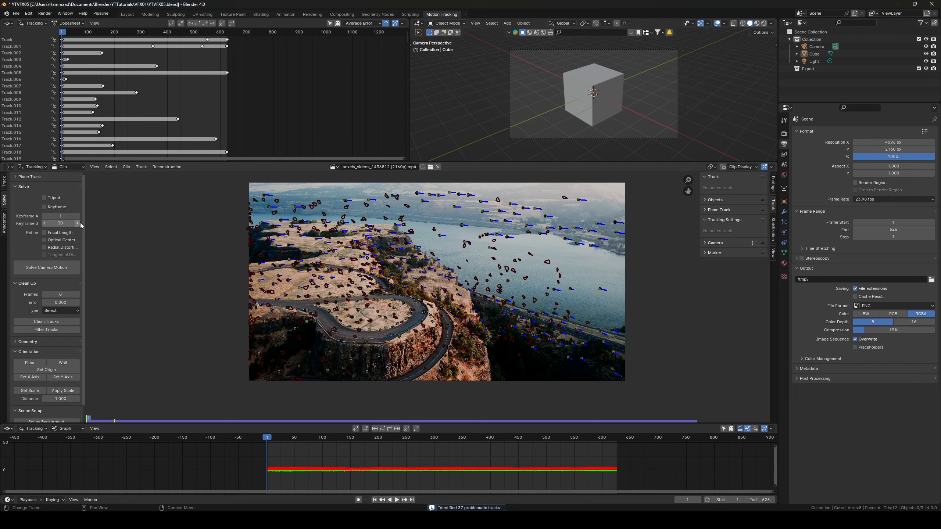
# - Set the camera solve's Keyframe A to 200 and Keyframe B to 500
pyautogui.moveTo(85, 205); pyautogui.dragTo(125, 207)
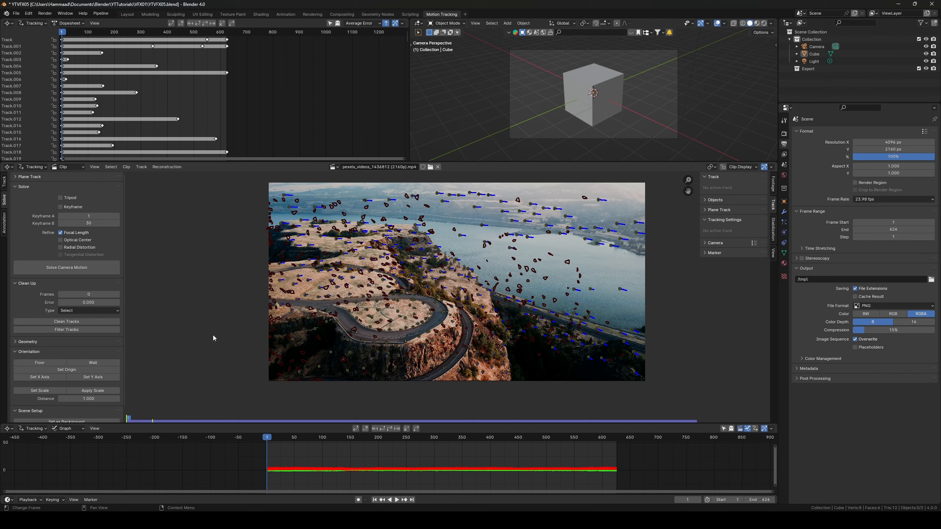
pyautogui.moveTo(268, 439); pyautogui.dragTo(375, 439)
pyautogui.click(99, 216)
pyautogui.write('20')
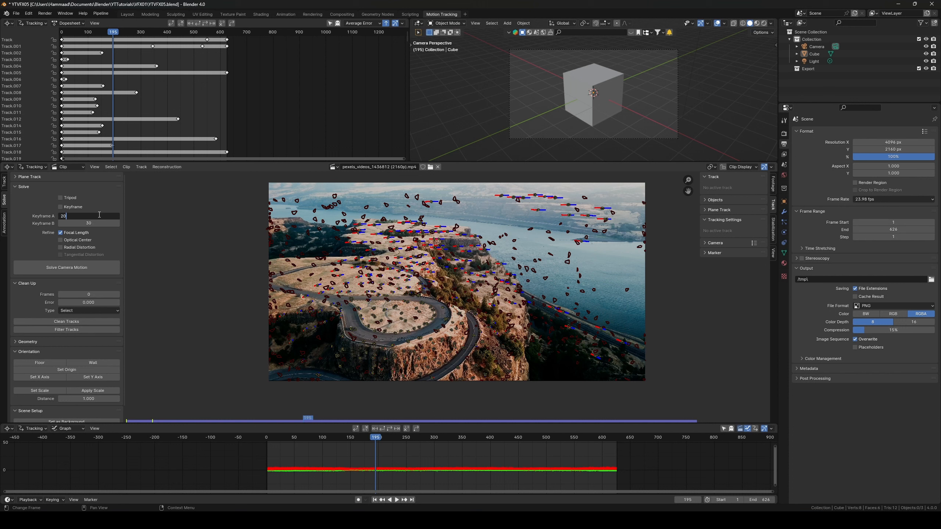
pyautogui.write('0')
pyautogui.press('Tab')
pyautogui.write('500')
pyautogui.press('Return')
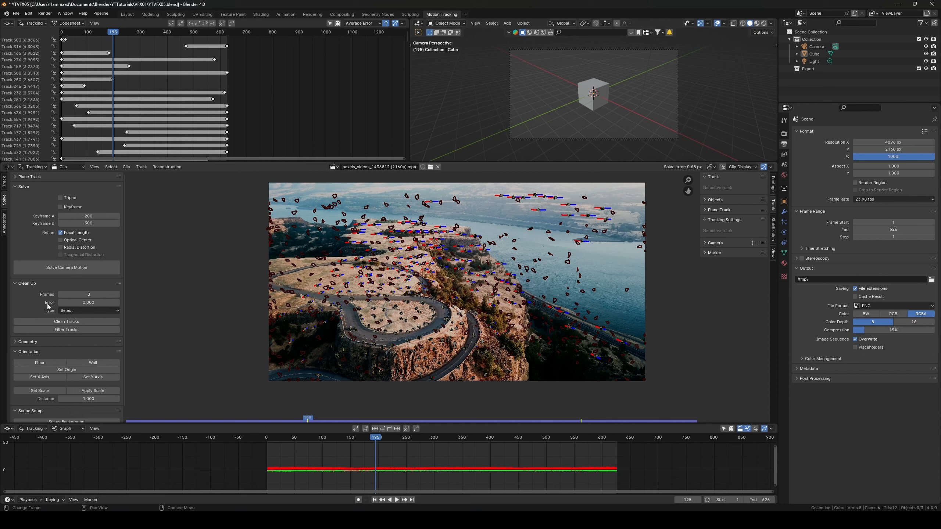
# - Select all tracks with a reprojection error above 1.000 using Clean Tracks
pyautogui.doubleClick(85, 302)
pyautogui.write('1')
pyautogui.press('Return')
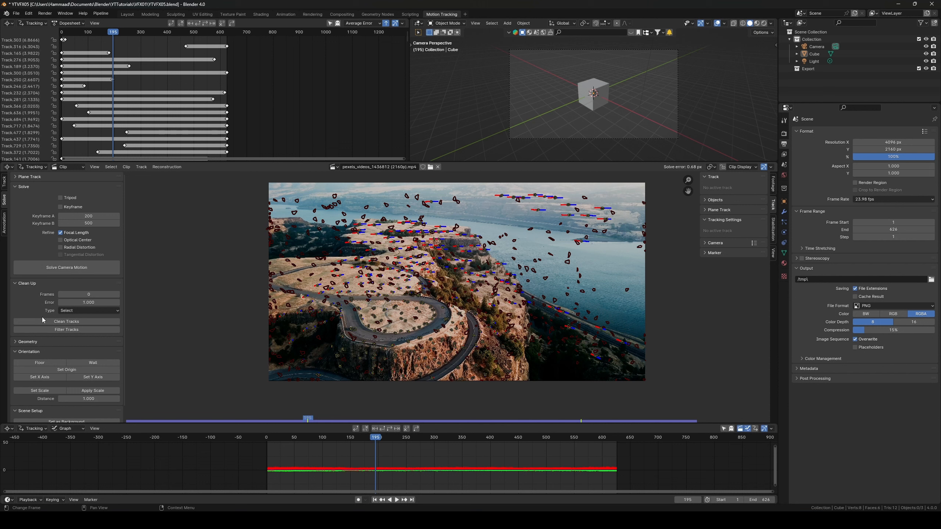
pyautogui.click(75, 322)
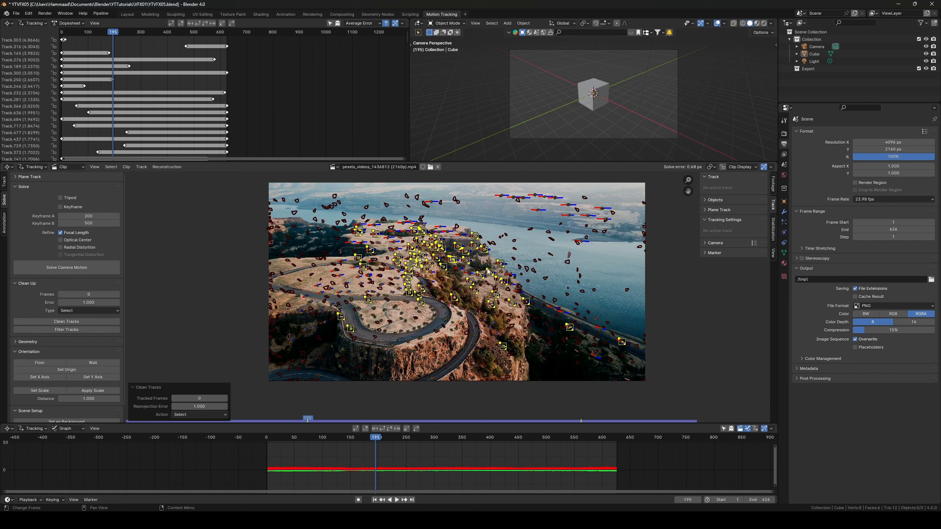
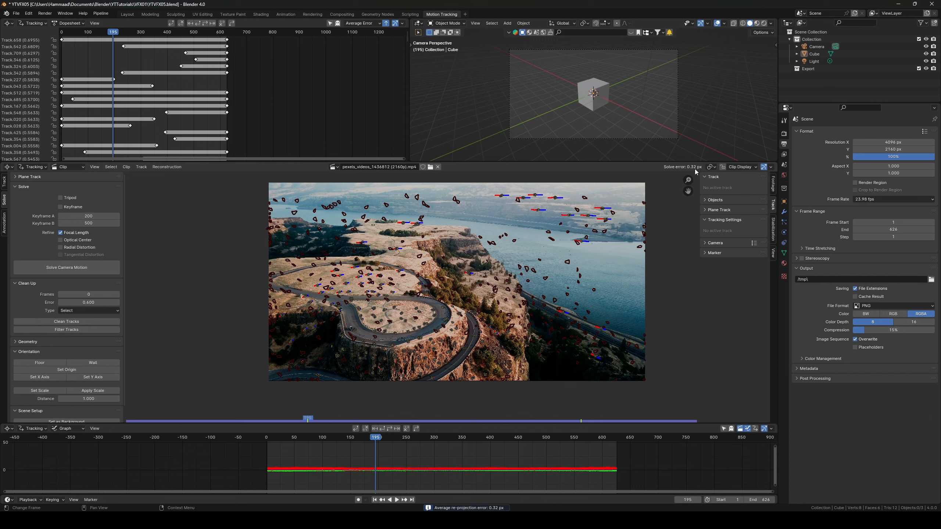
# - Save the project, then set up the tracking scene with the clip as camera background
pyautogui.hotkey('ctrl', 's')
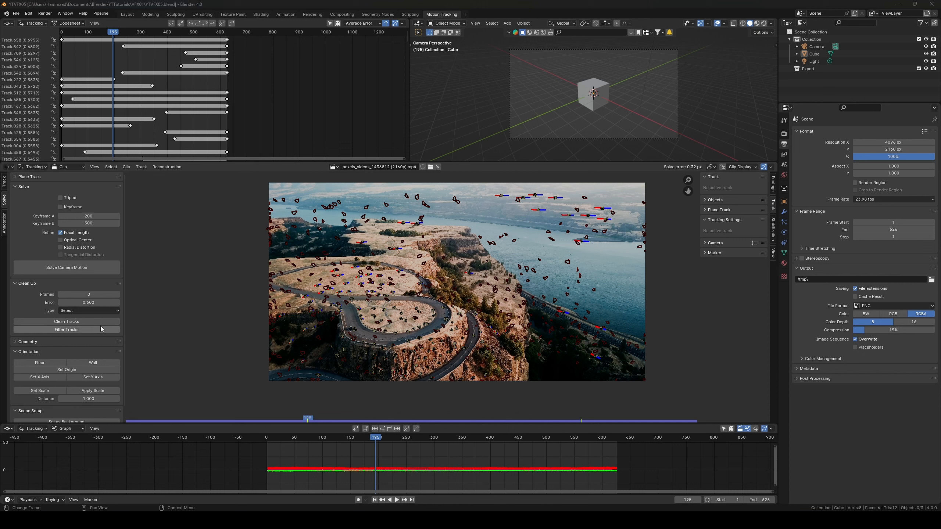
pyautogui.scroll(-1, 89, 301)
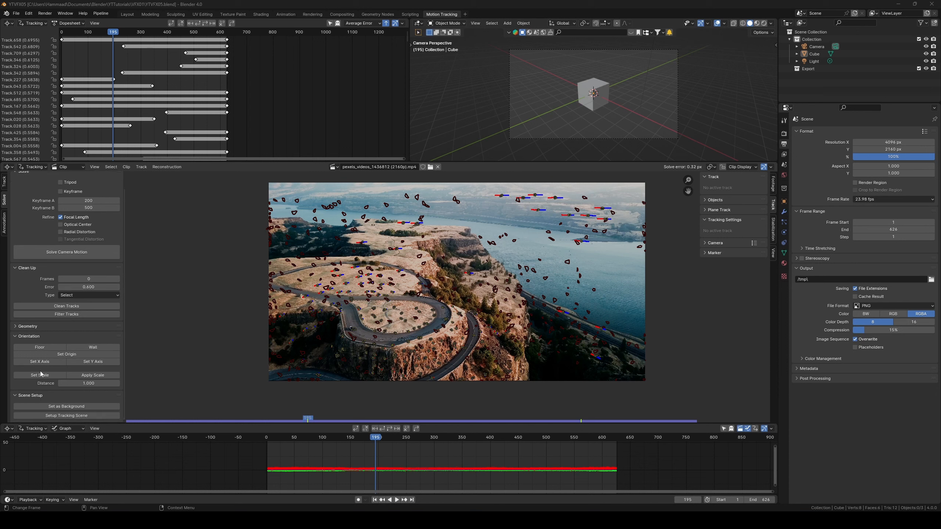
pyautogui.click(48, 407)
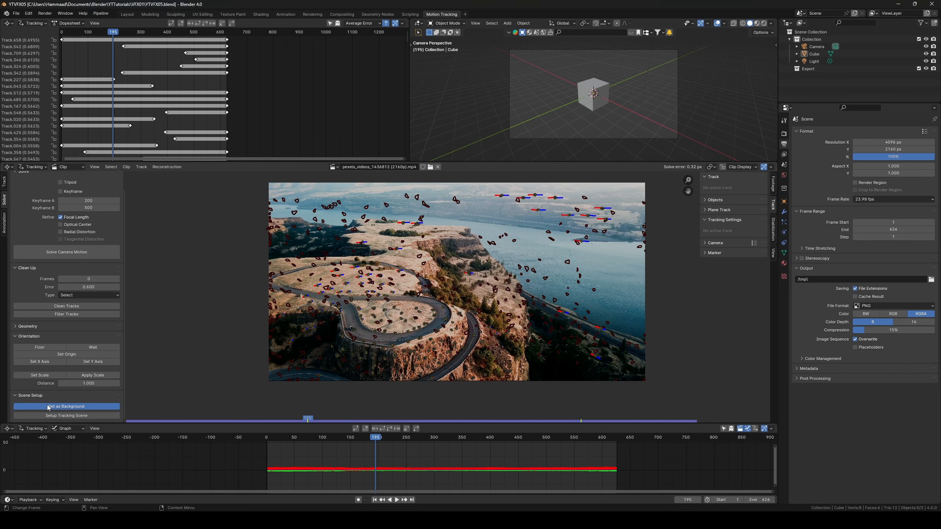
pyautogui.click(76, 416)
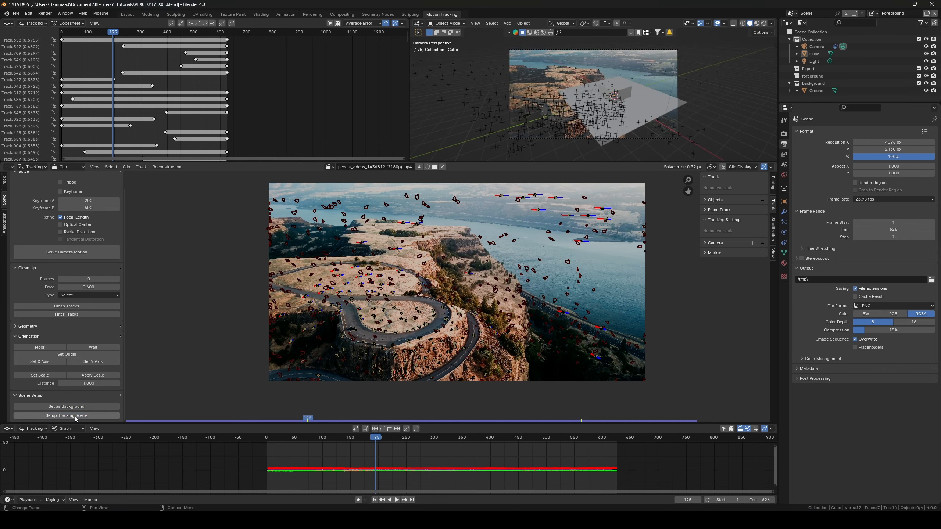
# - At frame 509, set the floor plane from three tracks around the inner edge of the road loop
pyautogui.scroll(6, 394, 328)
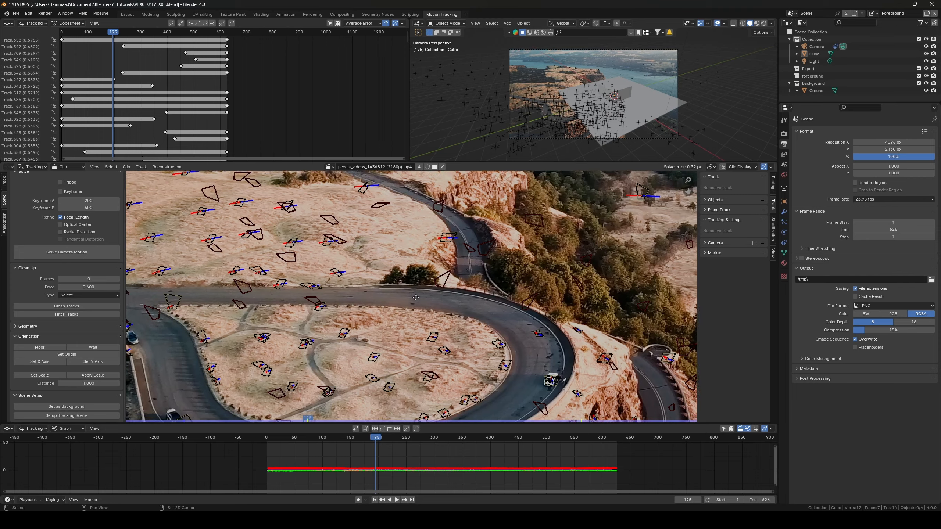
pyautogui.moveTo(415, 298); pyautogui.dragTo(463, 227, button='middle')
pyautogui.moveTo(378, 438); pyautogui.dragTo(551, 467)
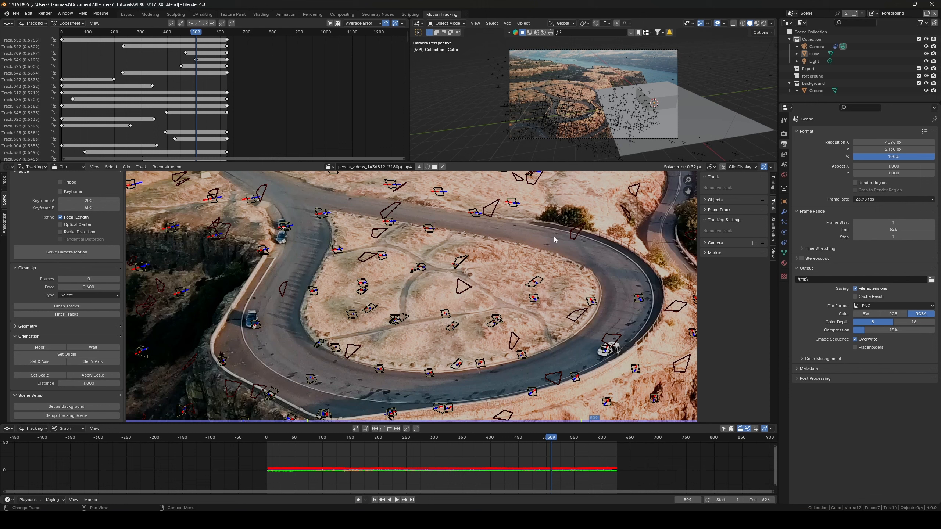
pyautogui.click(325, 213)
pyautogui.keyDown('shift'); pyautogui.click(321, 344); pyautogui.keyUp('shift')
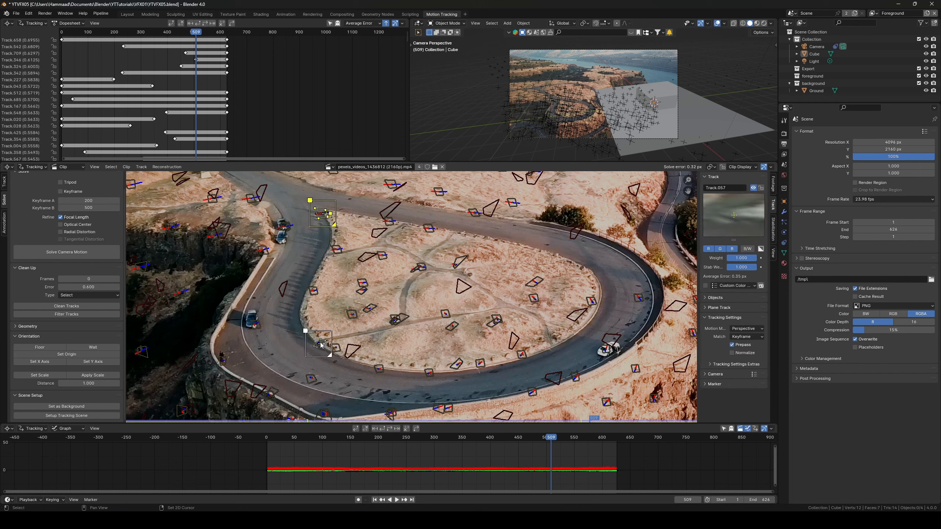
pyautogui.keyDown('shift'); pyautogui.click(592, 306); pyautogui.keyUp('shift')
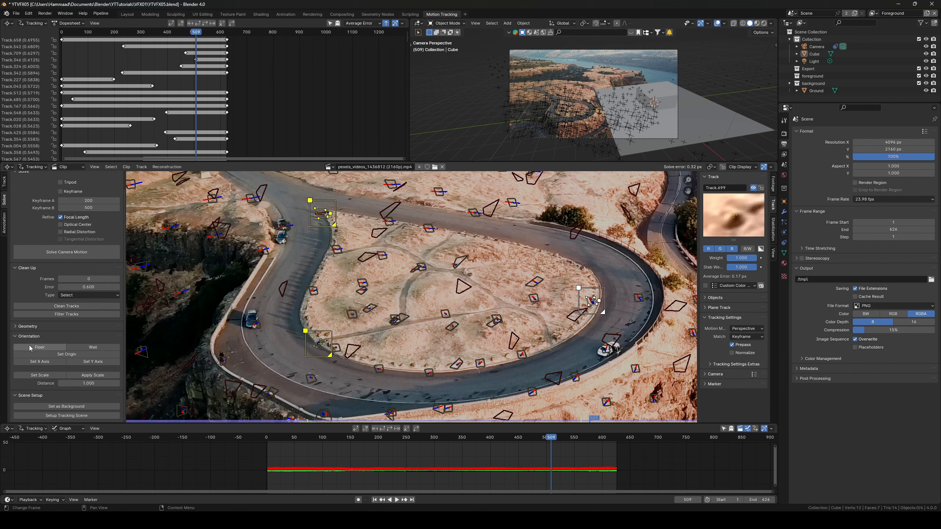
pyautogui.click(42, 348)
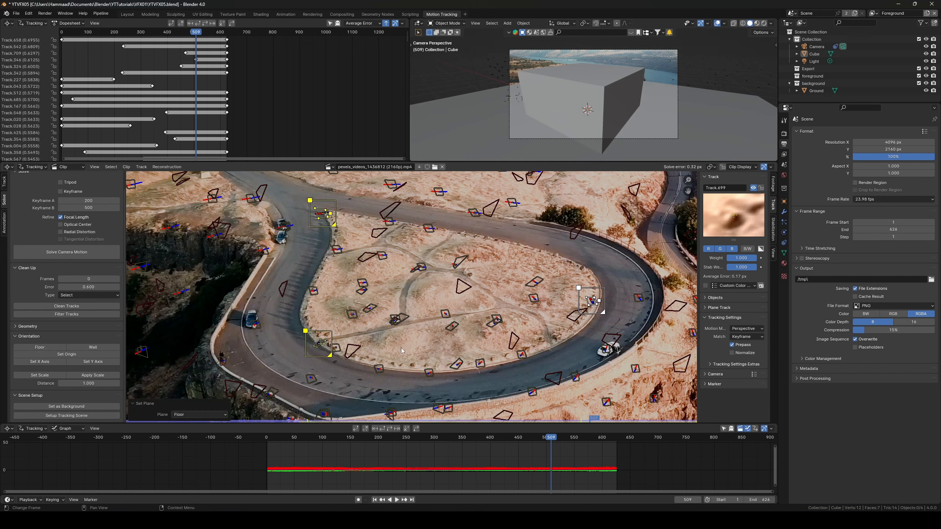
# - Set the scene origin at the track inside the upper part of the loop and the X axis toward the lower-right track
pyautogui.click(428, 278)
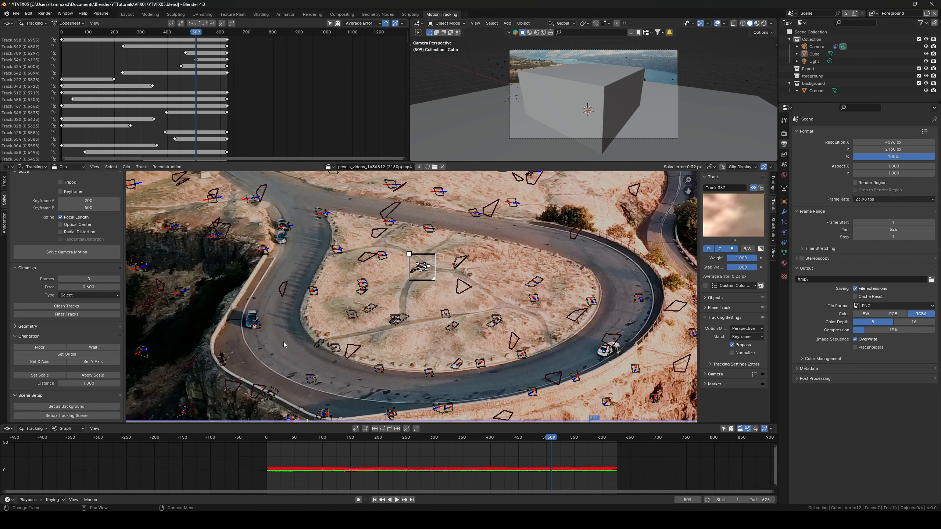
pyautogui.click(98, 355)
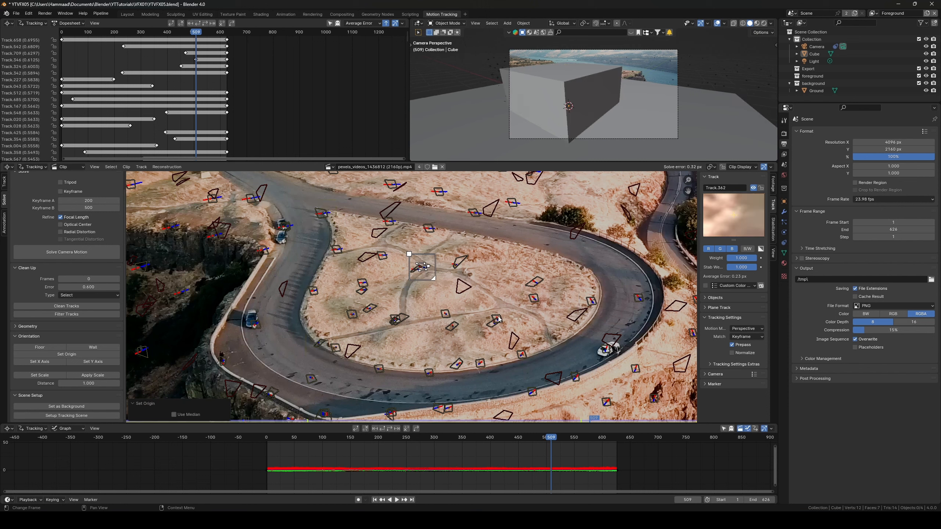
pyautogui.click(497, 320)
pyautogui.click(495, 319)
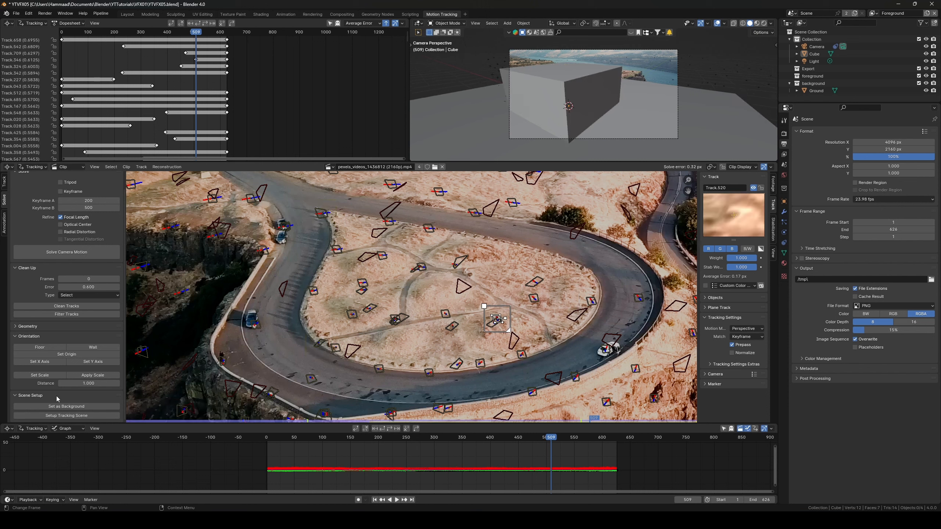
pyautogui.click(55, 365)
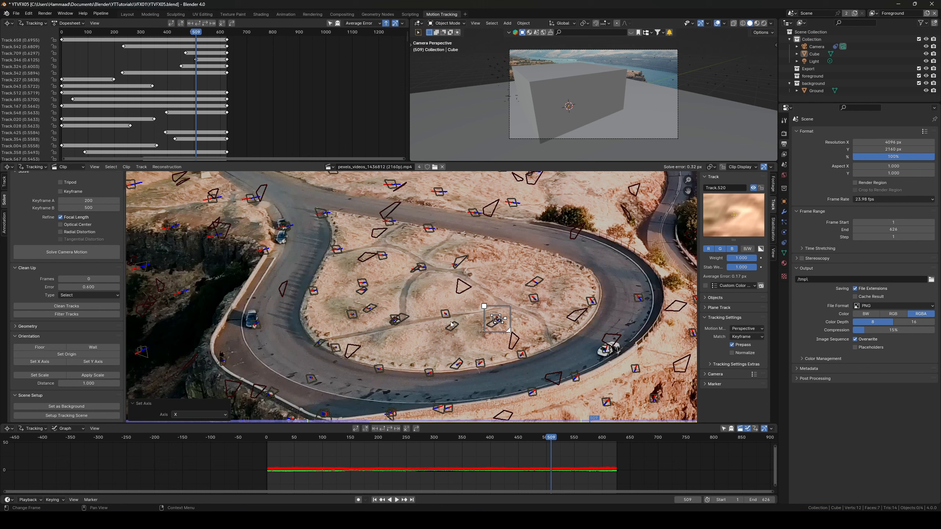
# - Set the scene scale to a distance of 1.000 between the origin track and its lower-left neighbour inside the loop
pyautogui.click(362, 290)
pyautogui.keyDown('shift'); pyautogui.click(424, 267); pyautogui.keyUp('shift')
pyautogui.click(52, 377)
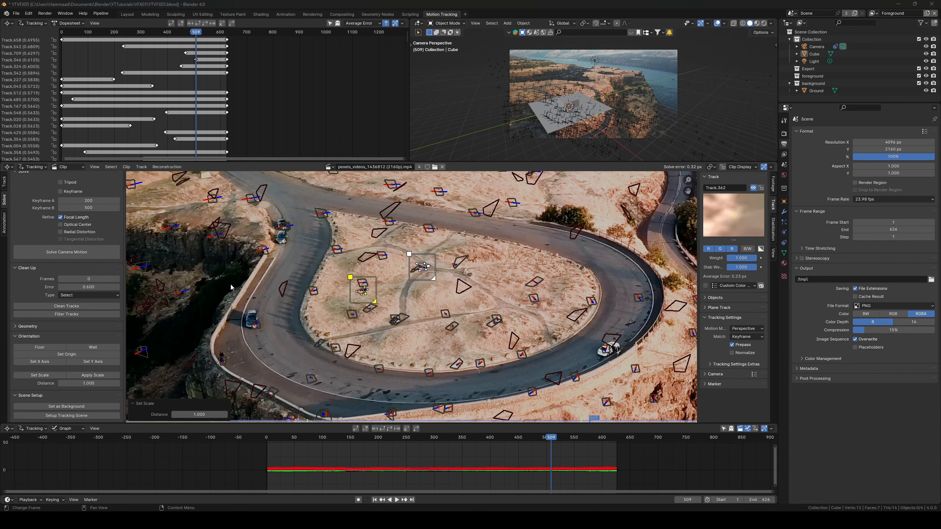
# - Check the cube and ground plane against the footage through the camera in the Layout workspace, scrubbing to frame 249
pyautogui.click(127, 14)
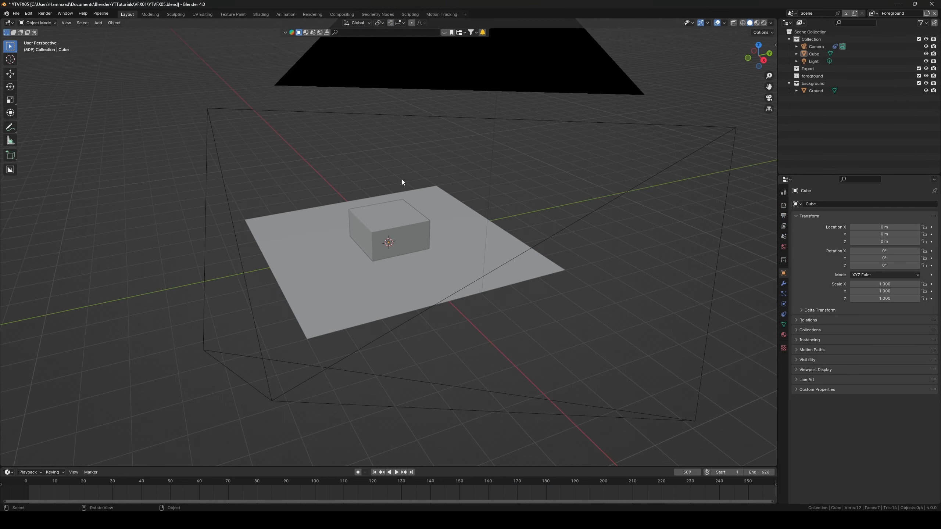
pyautogui.press('KP_0')
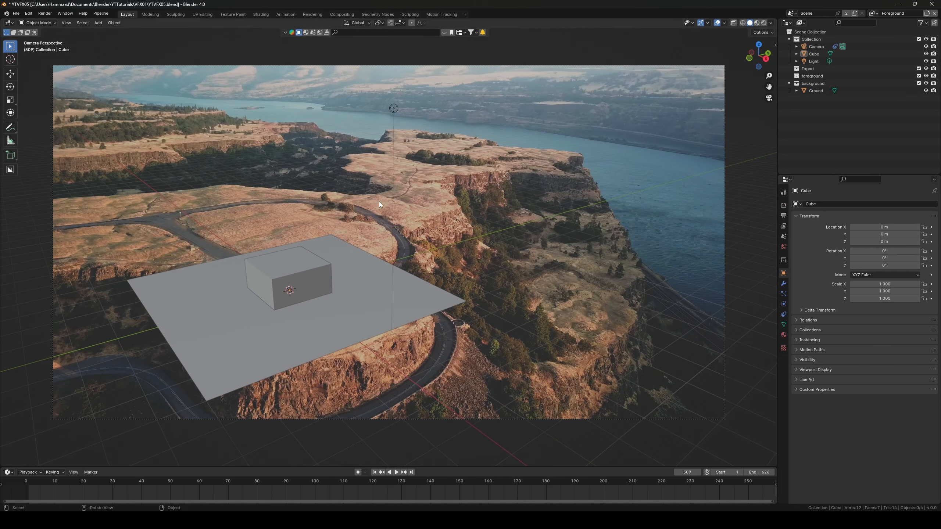
pyautogui.scroll(-2, 441, 238)
pyautogui.scroll(2, 397, 238)
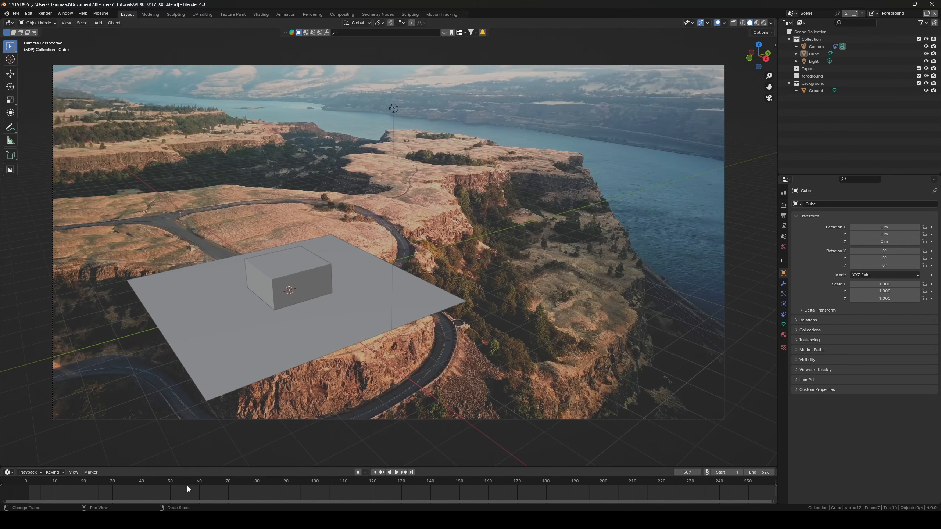
pyautogui.scroll(-15, 187, 487)
pyautogui.moveTo(307, 481); pyautogui.dragTo(509, 493)
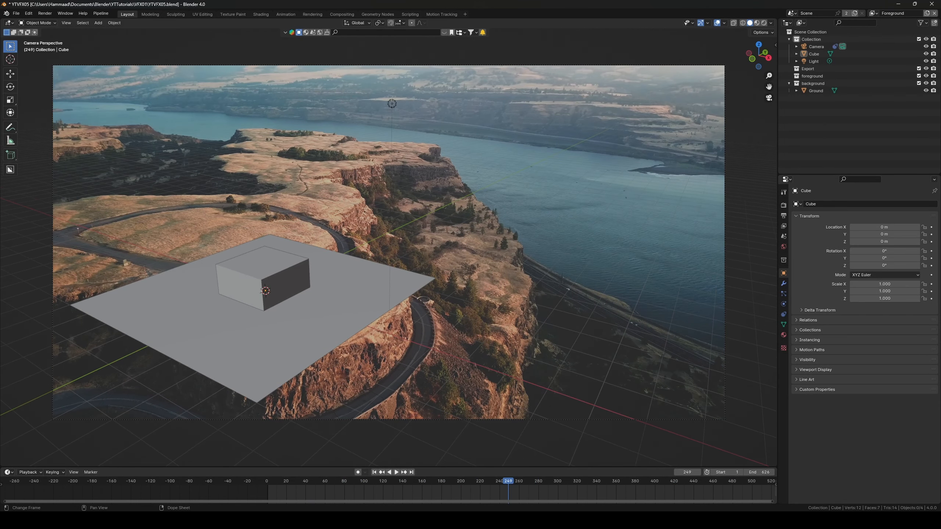
# - Set the render engine to Cycles with GPU Compute as the device
pyautogui.click(115, 333)
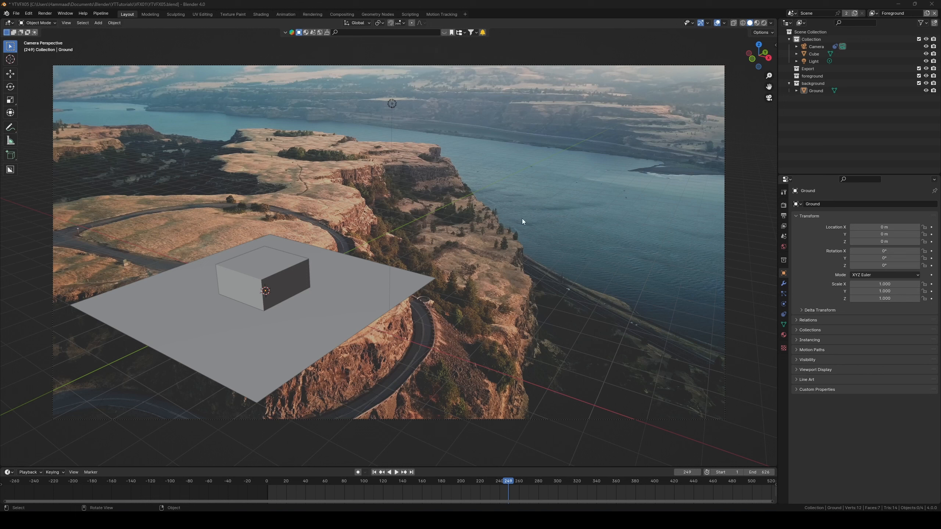
pyautogui.click(784, 206)
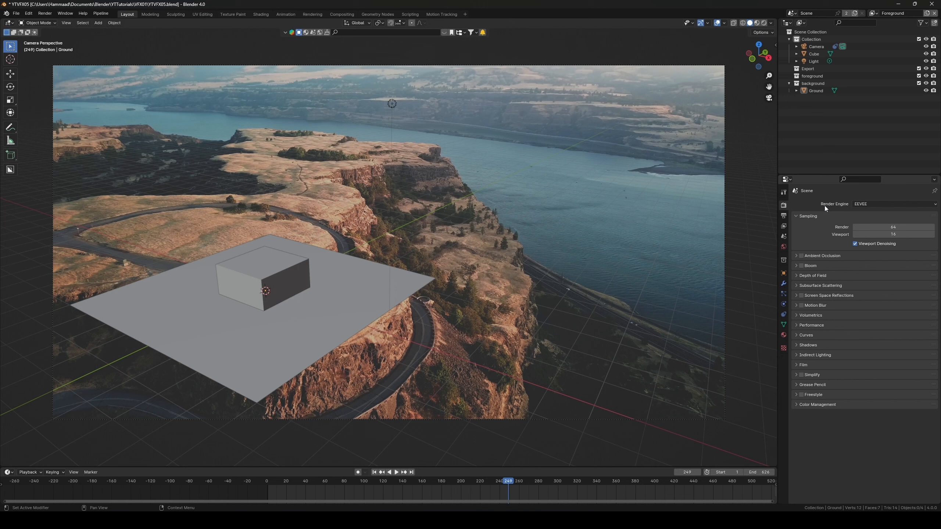
pyautogui.click(858, 203)
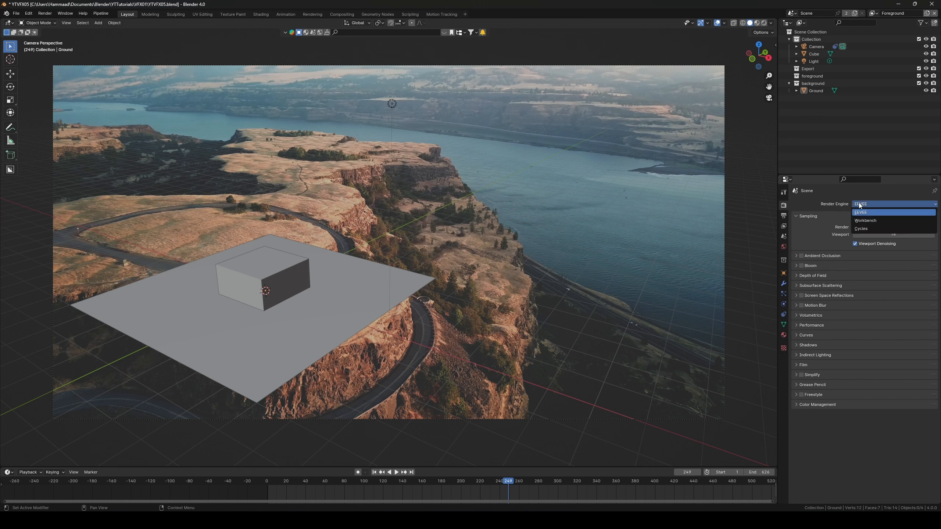
pyautogui.click(867, 228)
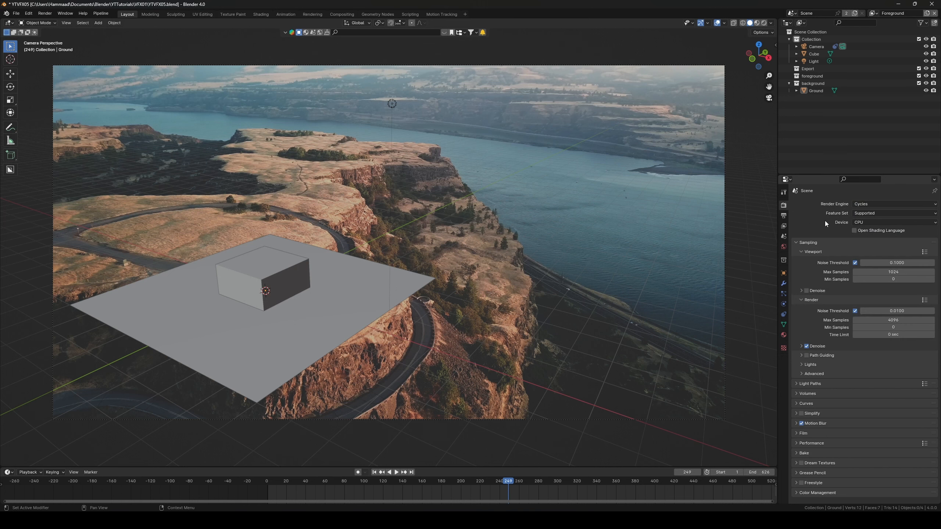
pyautogui.click(883, 221)
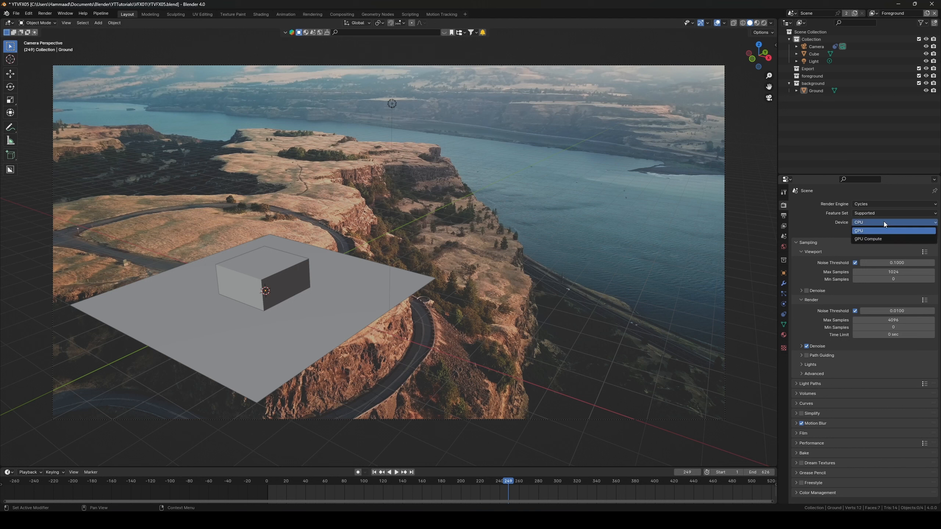
pyautogui.click(863, 222)
pyautogui.click(863, 239)
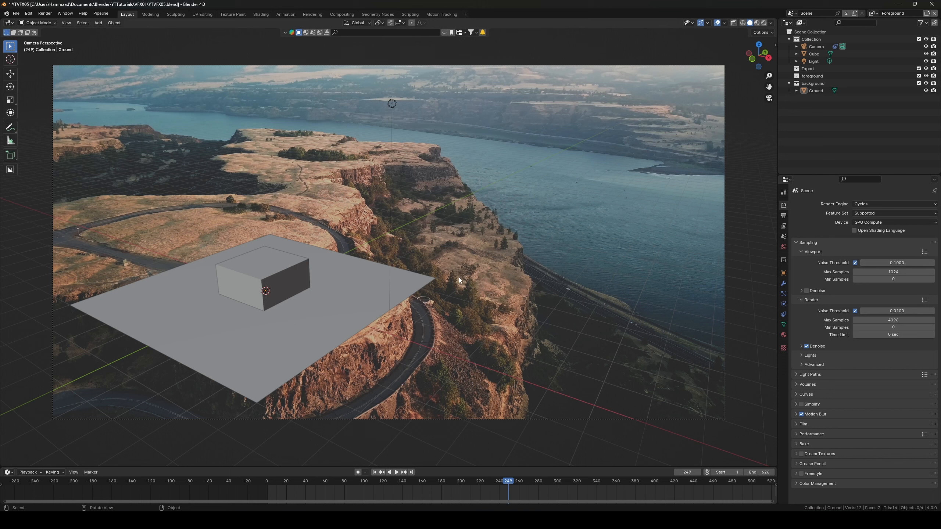
# - Replace the old ground plane with a new mesh plane under the cube, scaled to about 2.65
pyautogui.click(373, 296)
pyautogui.press('x')
pyautogui.click(382, 293)
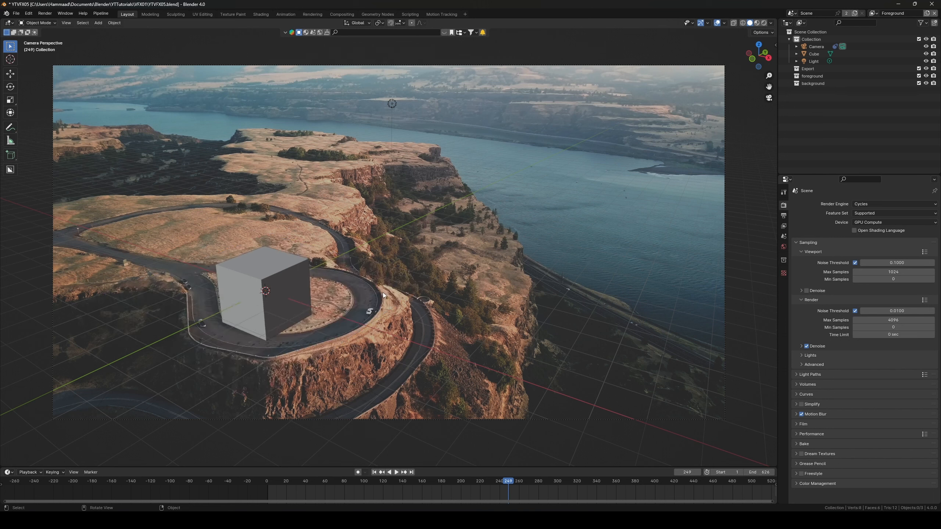
pyautogui.hotkey('shift', 'a')
pyautogui.click(415, 293)
pyautogui.press('s')
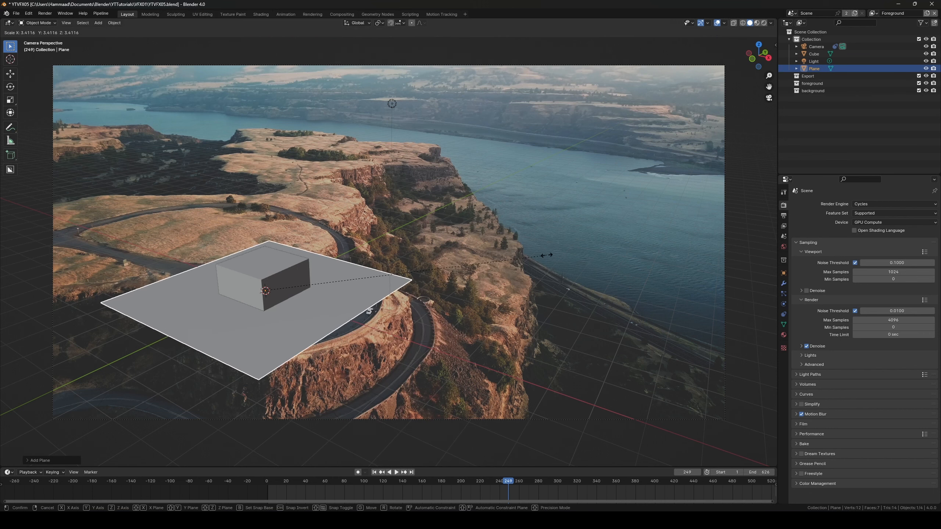
pyautogui.click(477, 265)
# - Enable Shadow Catcher in the new plane's object visibility settings
pyautogui.click(784, 272)
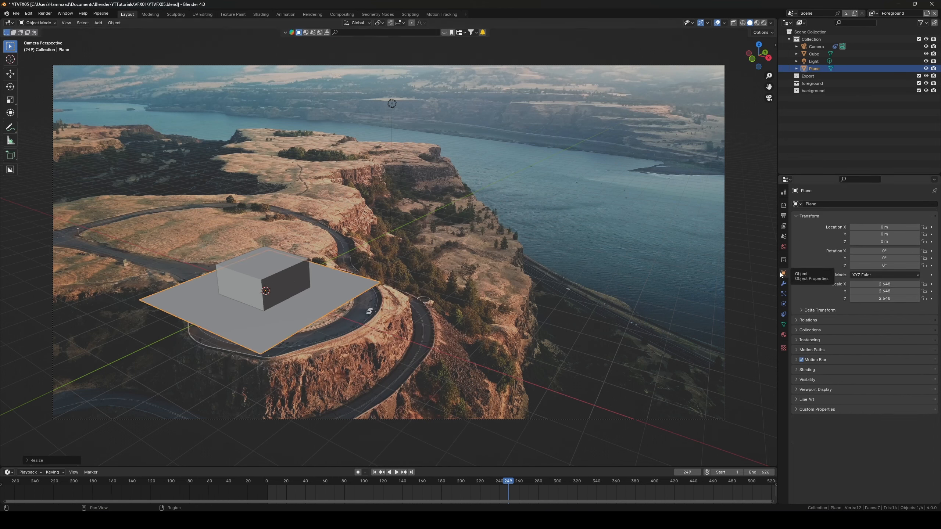
pyautogui.click(797, 368)
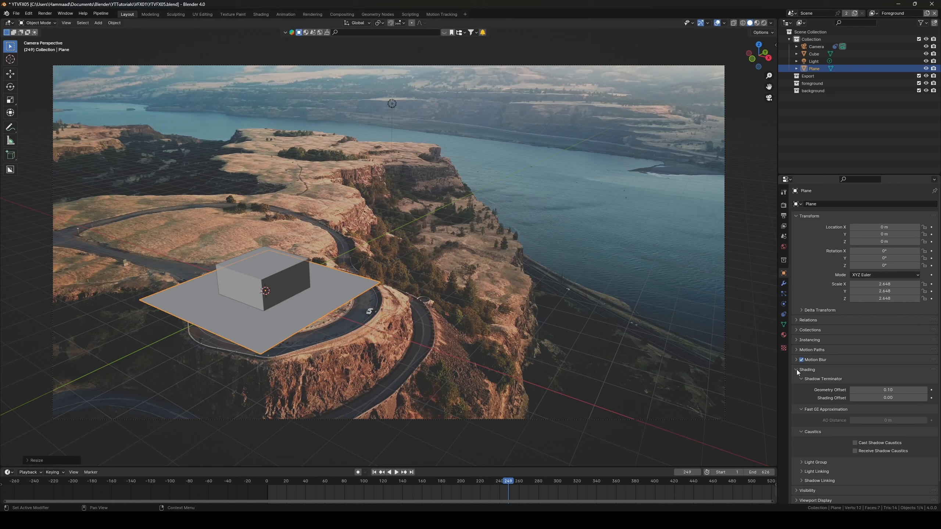
pyautogui.click(796, 369)
pyautogui.click(798, 380)
pyautogui.scroll(-3, 823, 387)
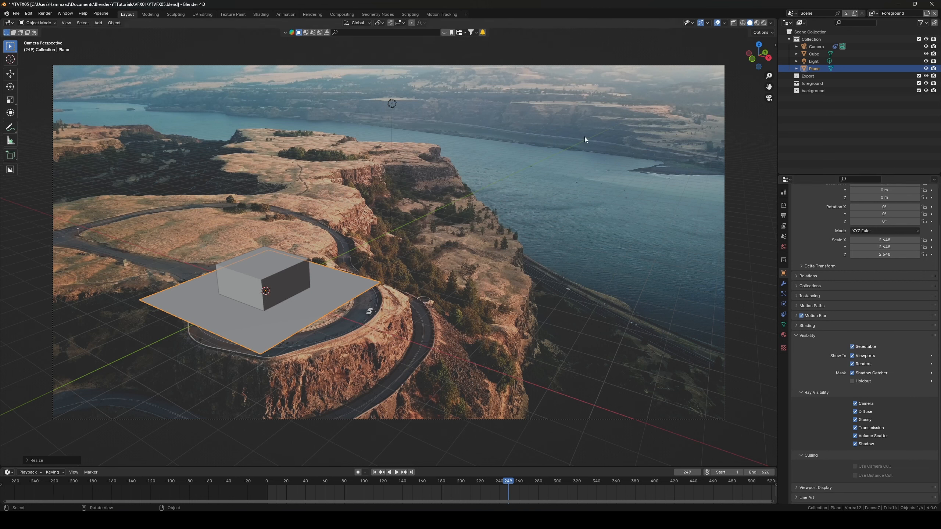
# - Preview the scene in rendered shading with a transparent film, and enlarge the shadow-catcher plane beyond the road loop
pyautogui.click(763, 23)
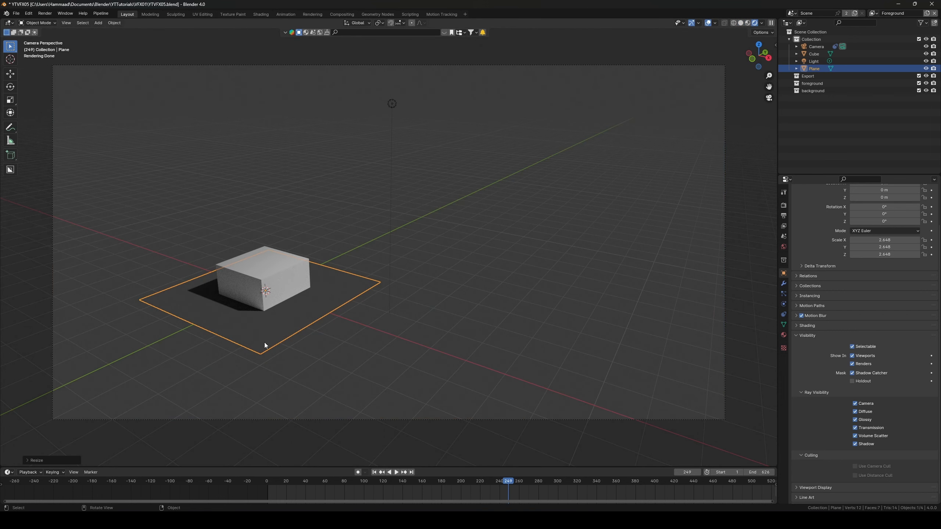
pyautogui.click(784, 207)
pyautogui.click(794, 424)
pyautogui.scroll(-4, 793, 423)
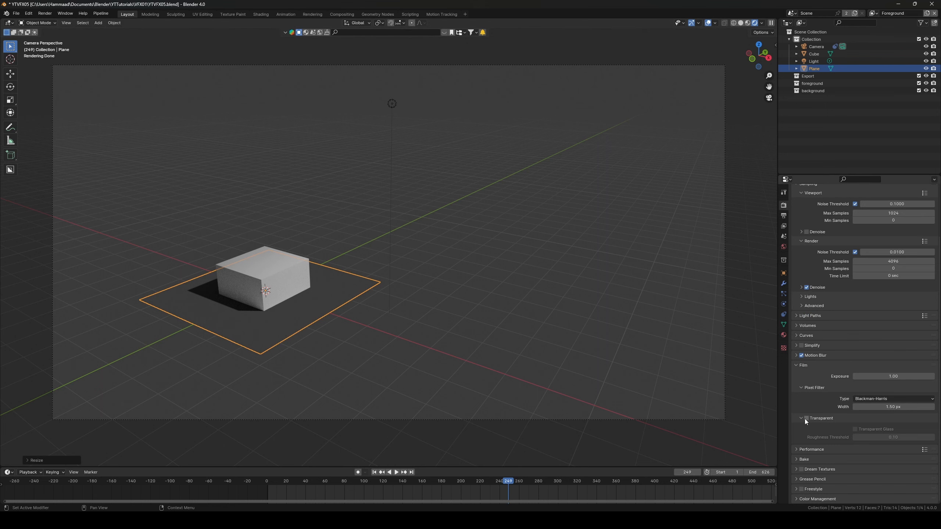
pyautogui.click(806, 418)
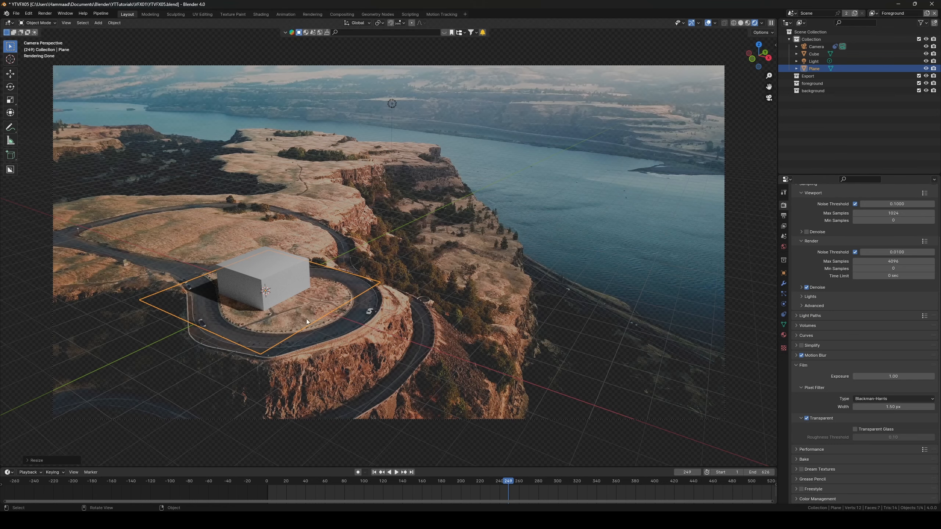
pyautogui.press('s')
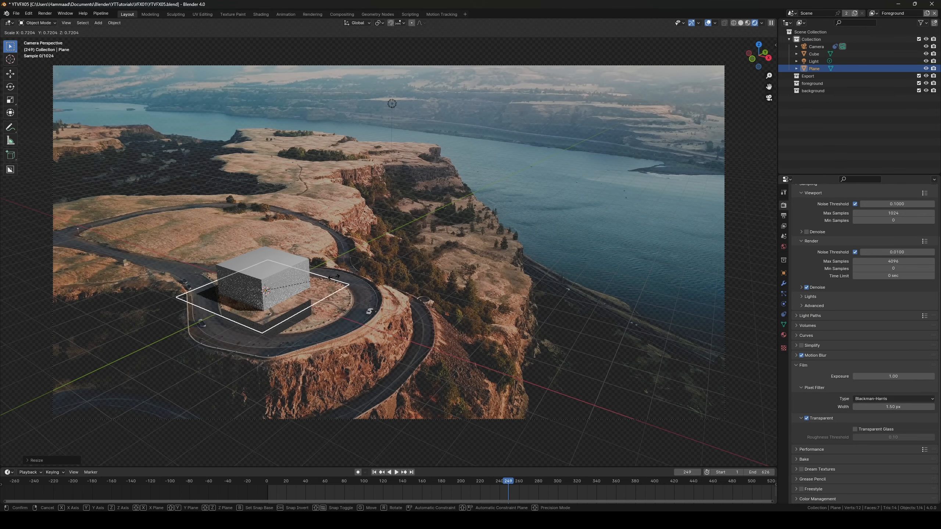
pyautogui.click(390, 275)
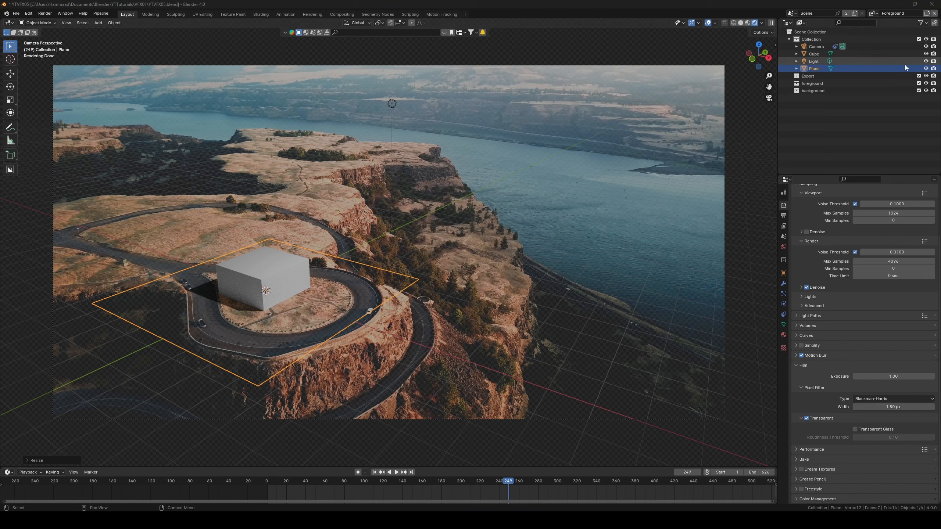
# - Set the opacity of the camera's background movie clip to 1.000
pyautogui.click(817, 47)
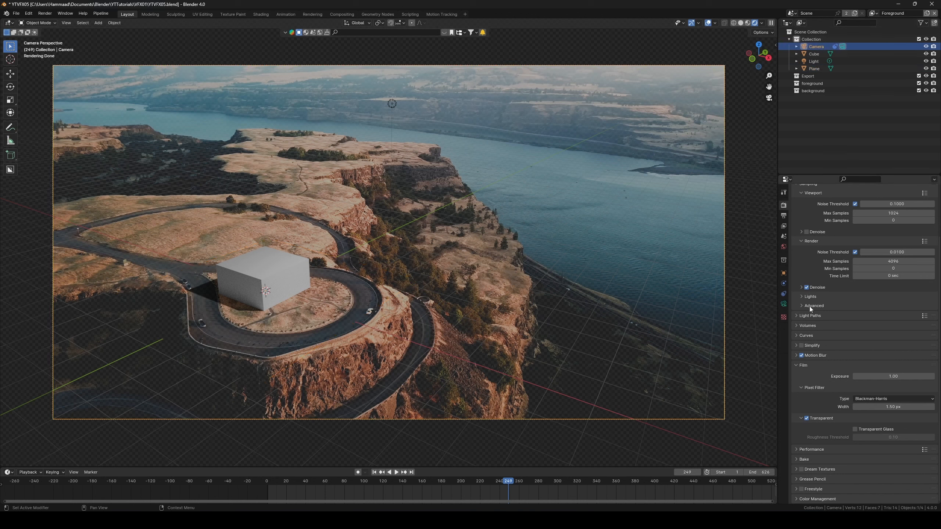
pyautogui.click(784, 305)
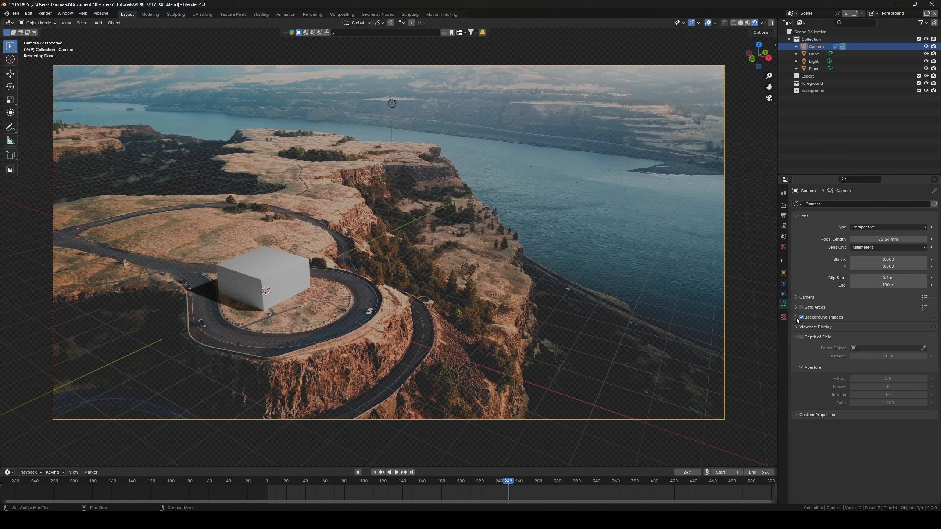
pyautogui.click(796, 318)
pyautogui.scroll(-2, 852, 389)
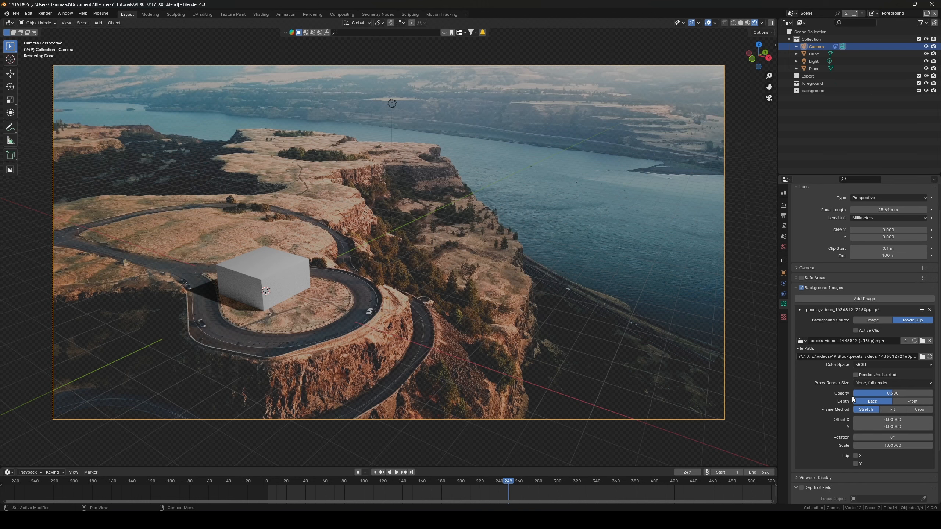
pyautogui.moveTo(880, 396); pyautogui.dragTo(937, 396)
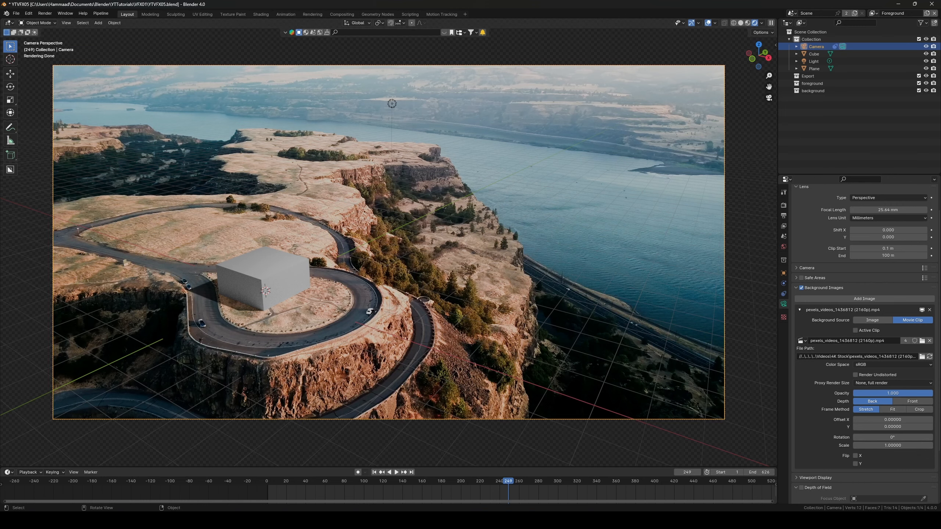
pyautogui.scroll(-3, 222, 292)
pyautogui.scroll(3, 224, 290)
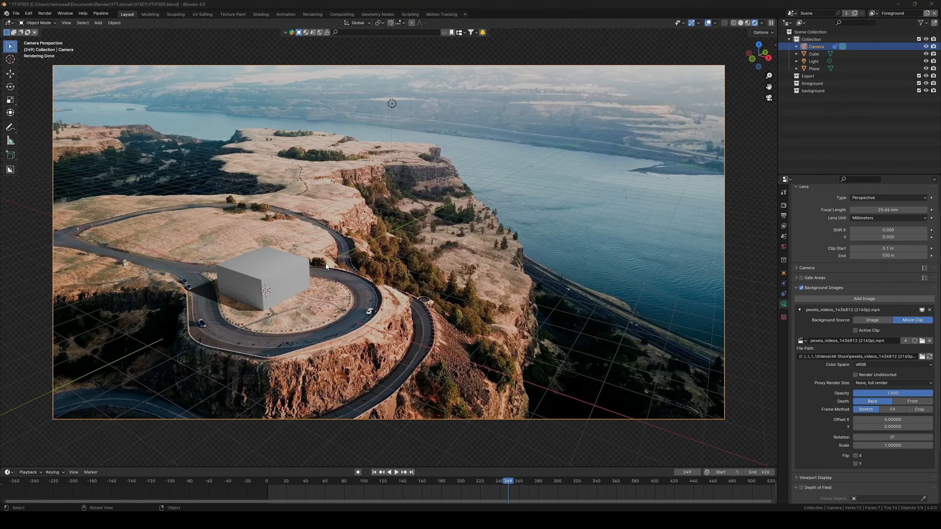
# - Leave the camera view, switch to Material Preview shading, and delete the point light above the cube
pyautogui.moveTo(326, 263)
pyautogui.mouseDown(button='middle')
pyautogui.moveTo(316, 248)
pyautogui.moveTo(332, 253)
pyautogui.mouseUp(button='middle')
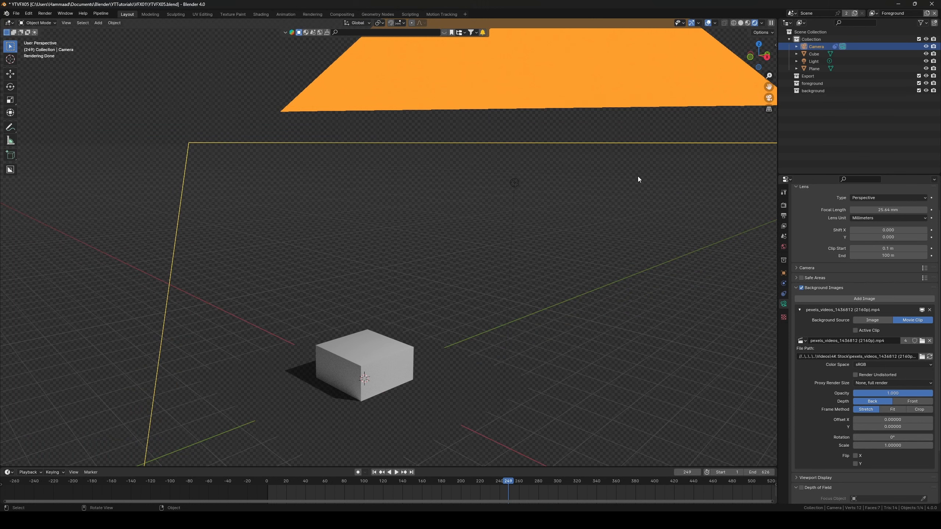
pyautogui.click(748, 24)
pyautogui.click(520, 183)
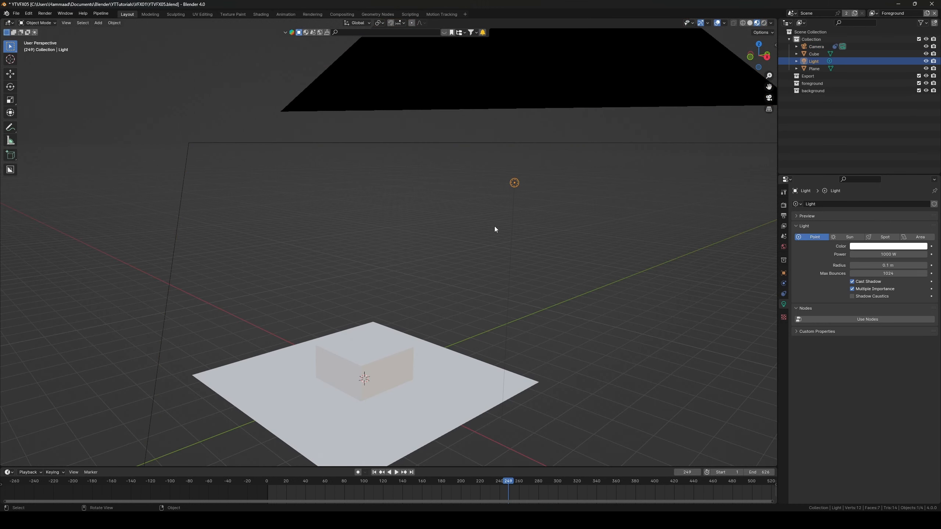
pyautogui.moveTo(496, 231); pyautogui.dragTo(392, 229, button='middle')
pyautogui.press('x')
pyautogui.click(480, 231)
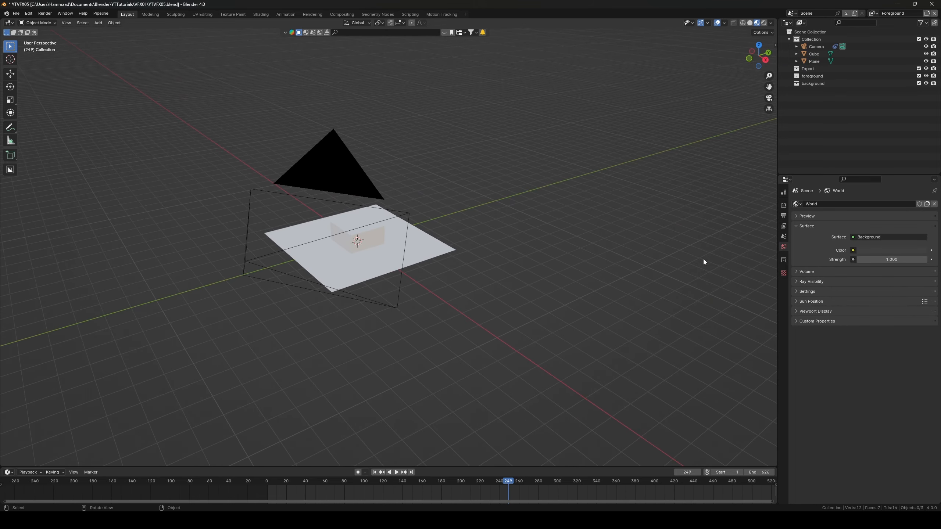
# - Switch to the Shading workspace and show its viewport through the camera in rendered shading
pyautogui.click(261, 14)
pyautogui.scroll(-5, 502, 180)
pyautogui.moveTo(502, 180); pyautogui.dragTo(478, 177, button='middle')
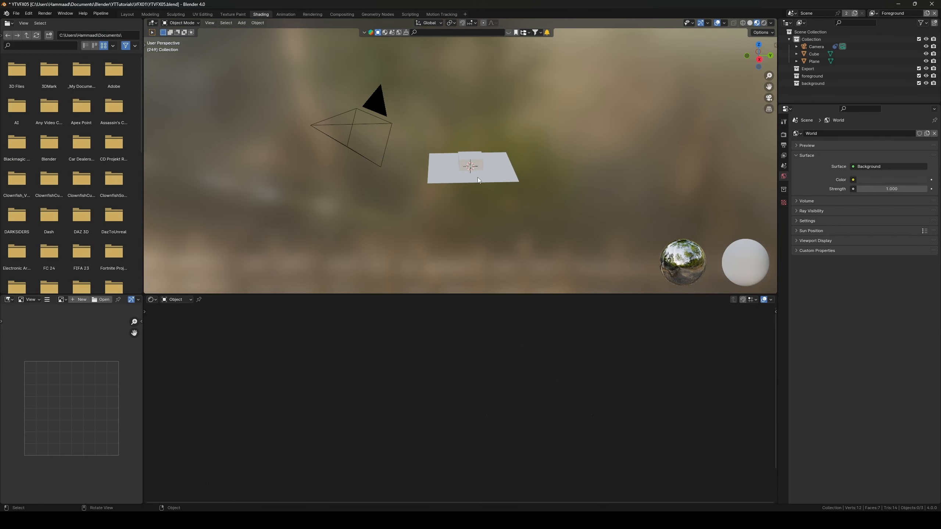
pyautogui.press('KP_0')
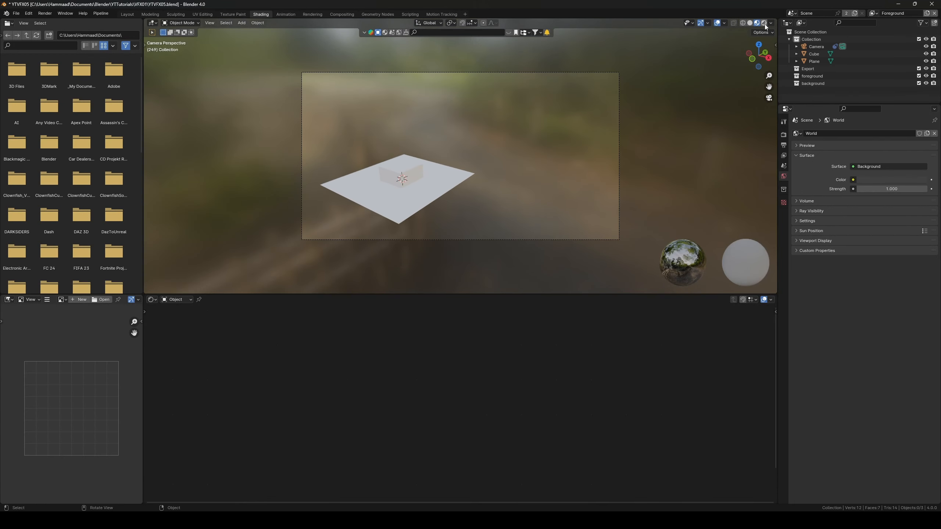
pyautogui.click(764, 23)
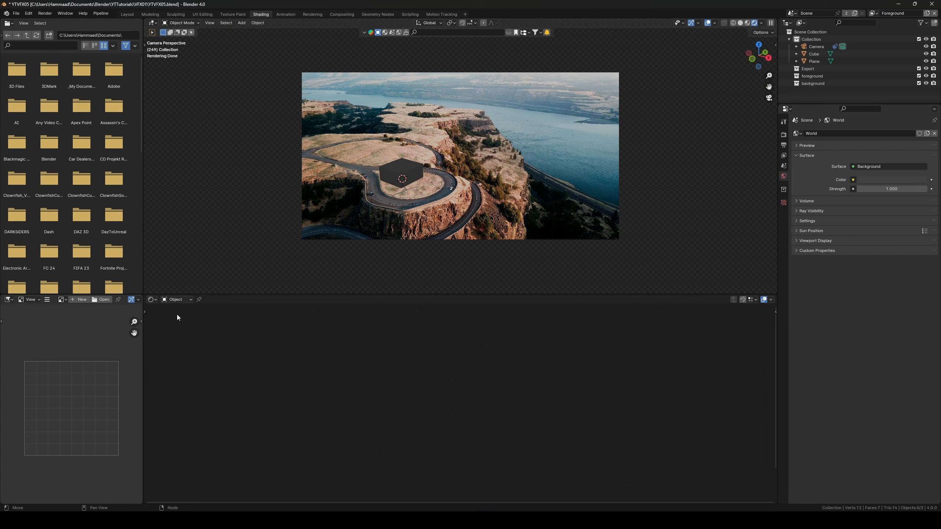
# - Display the World node tree in the shader editor with its Background and World Output nodes in view
pyautogui.click(177, 301)
pyautogui.click(182, 327)
pyautogui.scroll(-4, 355, 363)
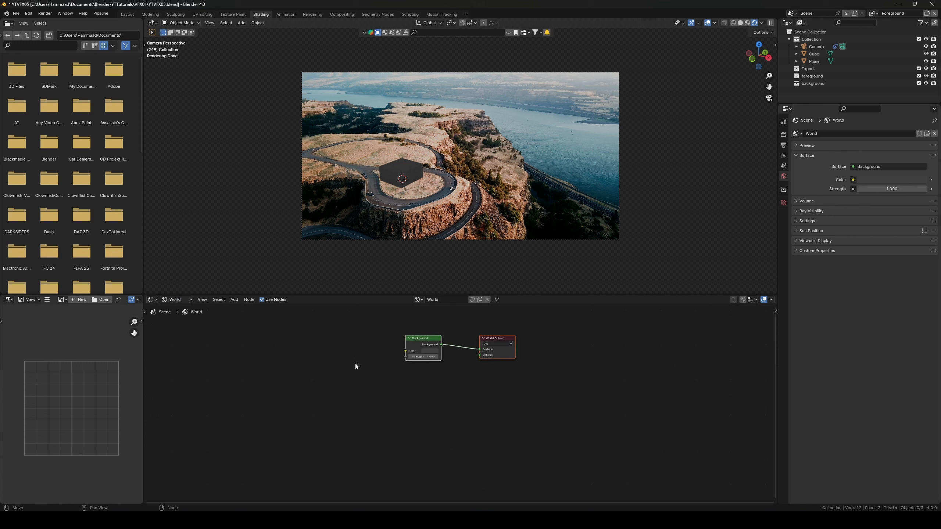
pyautogui.moveTo(364, 367); pyautogui.dragTo(364, 391, button='middle')
pyautogui.scroll(5, 364, 391)
pyautogui.moveTo(312, 357); pyautogui.dragTo(360, 375, button='middle')
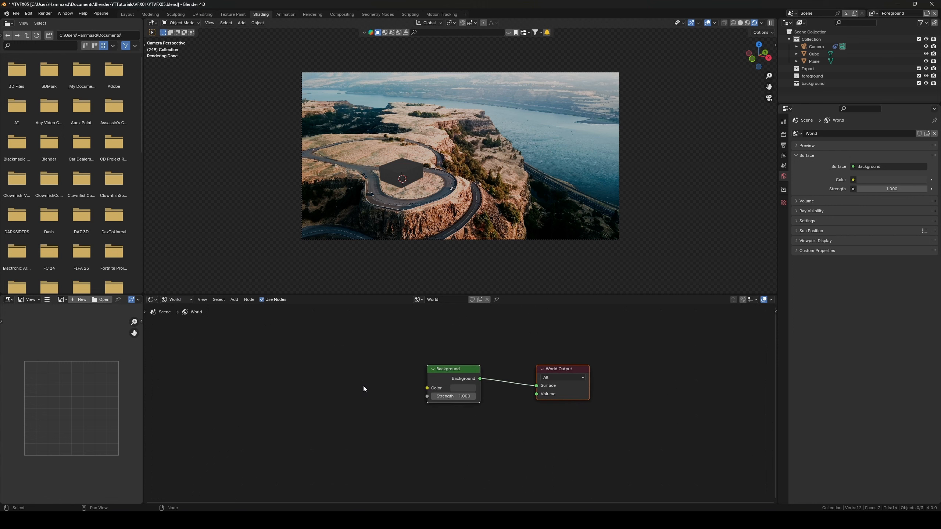
# - Add an Environment Texture with Mapping and Texture Coordinate nodes to the Background node's colour
pyautogui.click(441, 373)
pyautogui.hotkey('ctrl', 't')
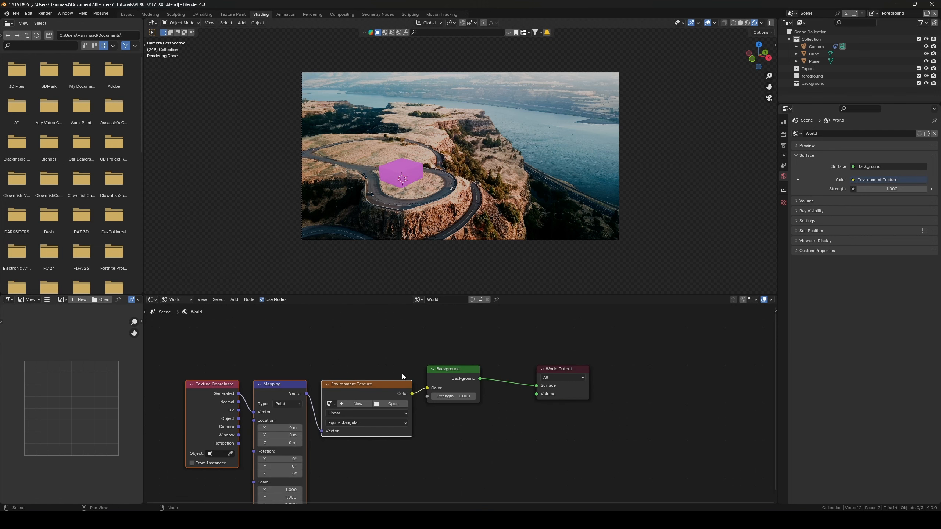
pyautogui.hotkey('ctrl', 'space')
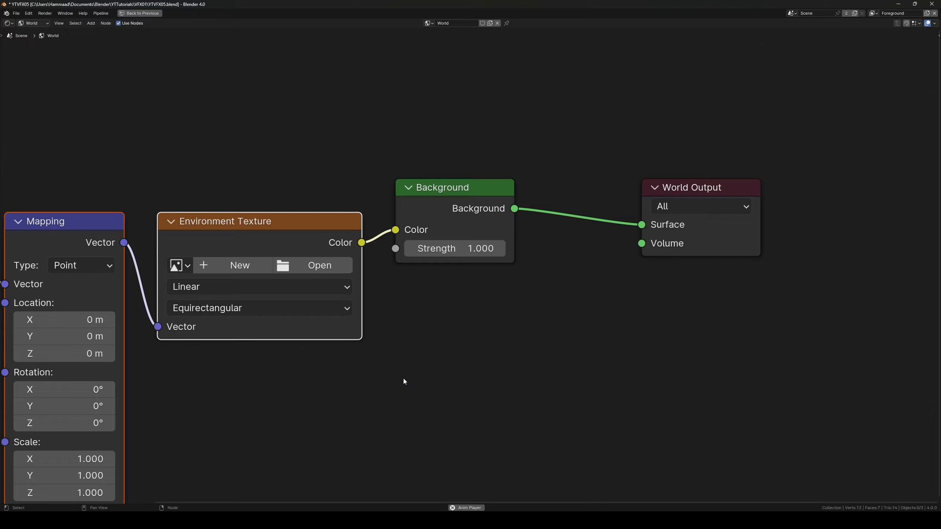
pyautogui.hotkey('ctrl', 'space')
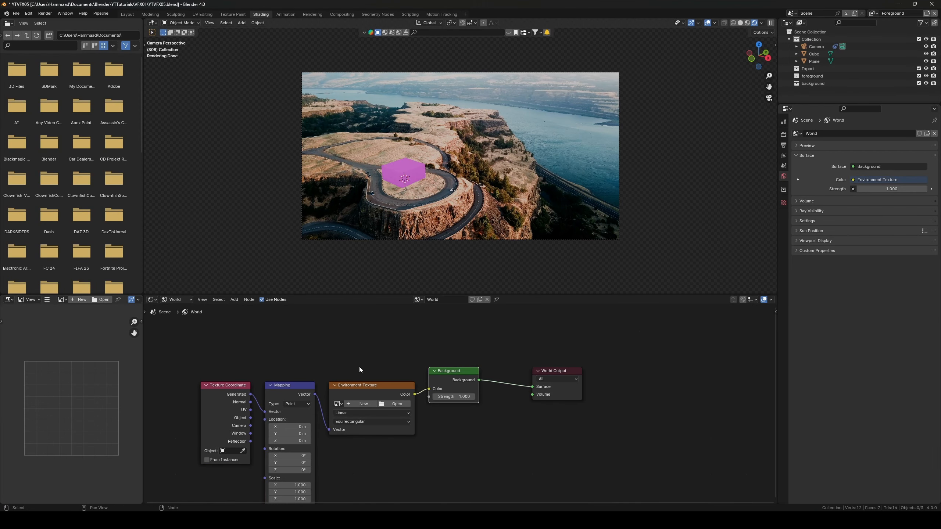
pyautogui.moveTo(359, 369); pyautogui.dragTo(383, 345, button='middle')
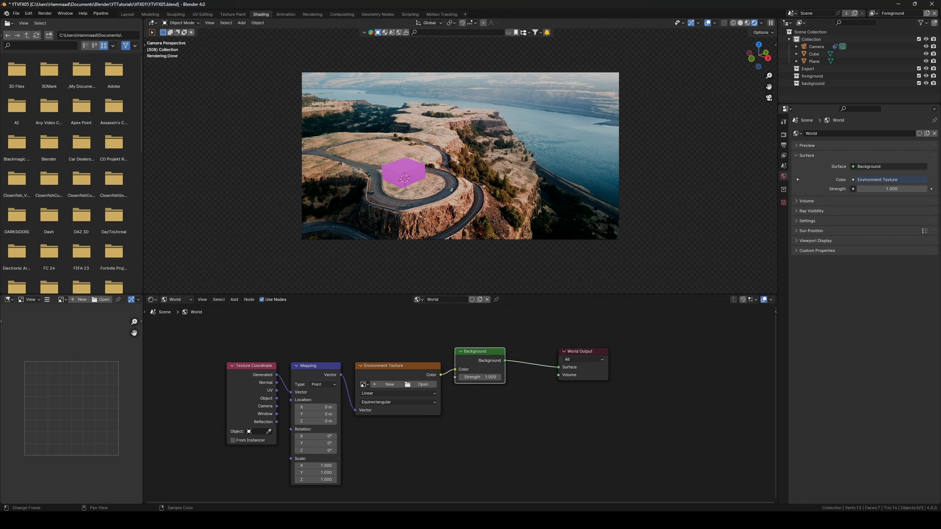
# - Search the add-on preferences for "node" to check whether Node Wrangler is enabled
pyautogui.click(29, 14)
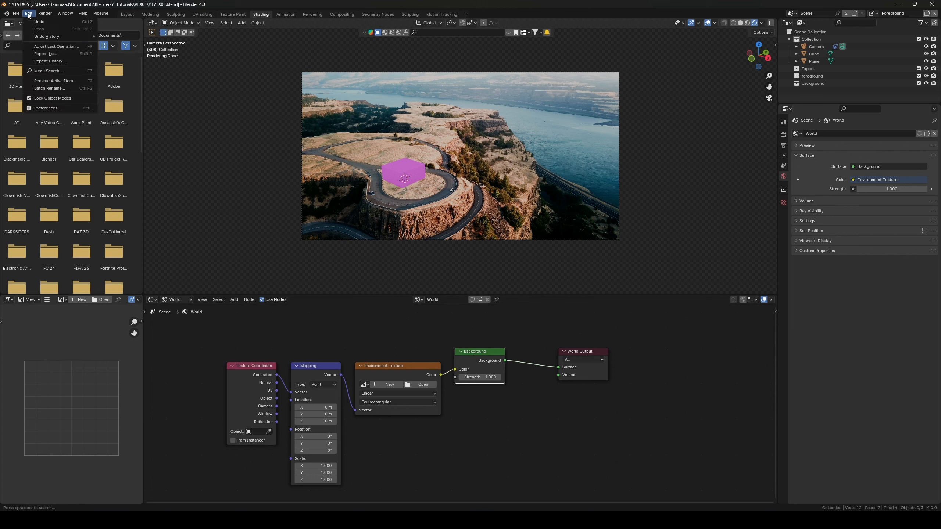
pyautogui.click(47, 107)
pyautogui.click(205, 27)
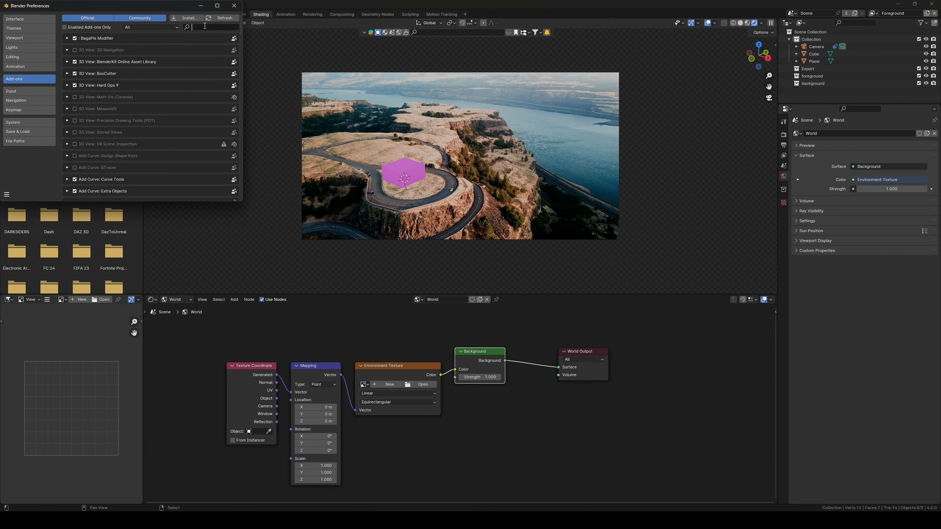
pyautogui.write('node')
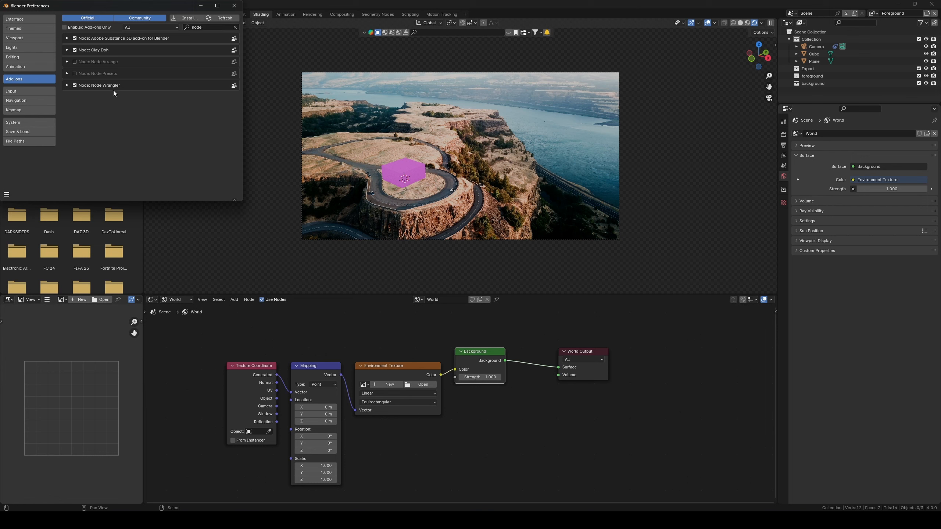
pyautogui.click(233, 5)
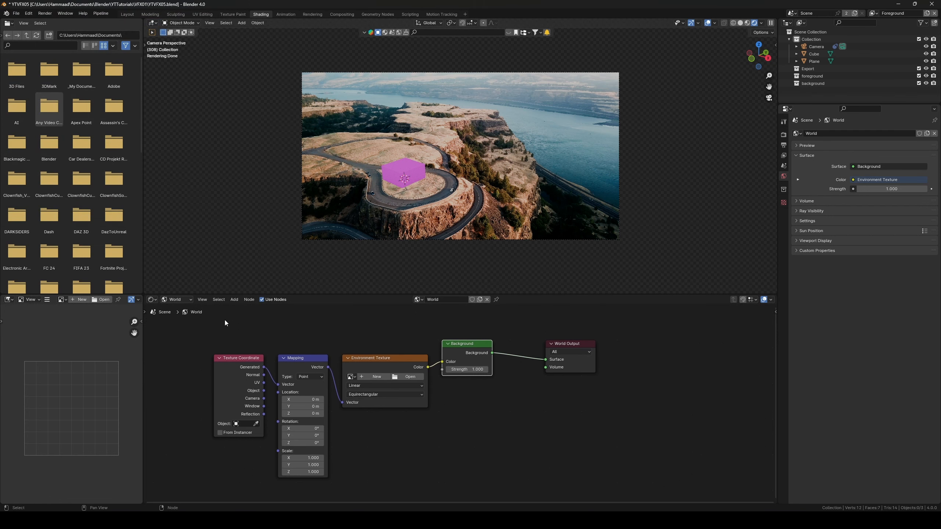
pyautogui.moveTo(225, 320); pyautogui.dragTo(413, 450)
pyautogui.press('x')
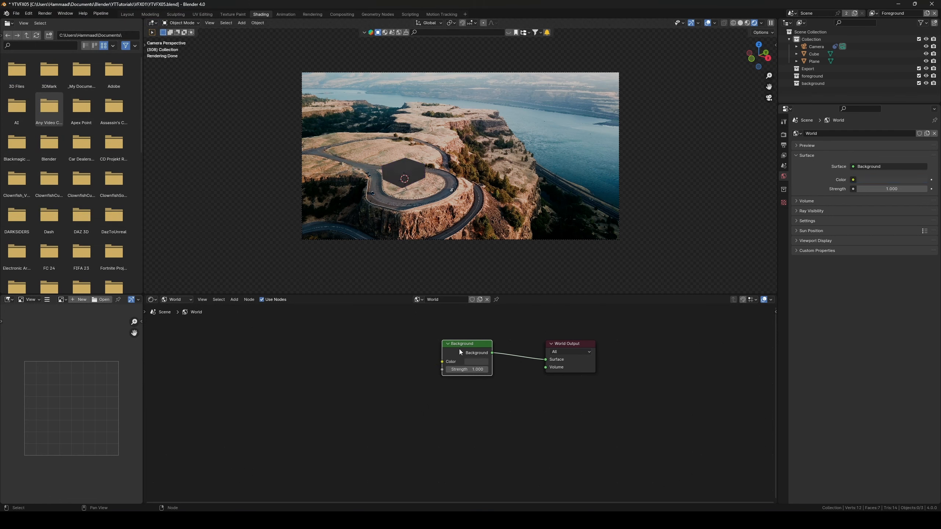
pyautogui.hotkey('ctrl', 'z')
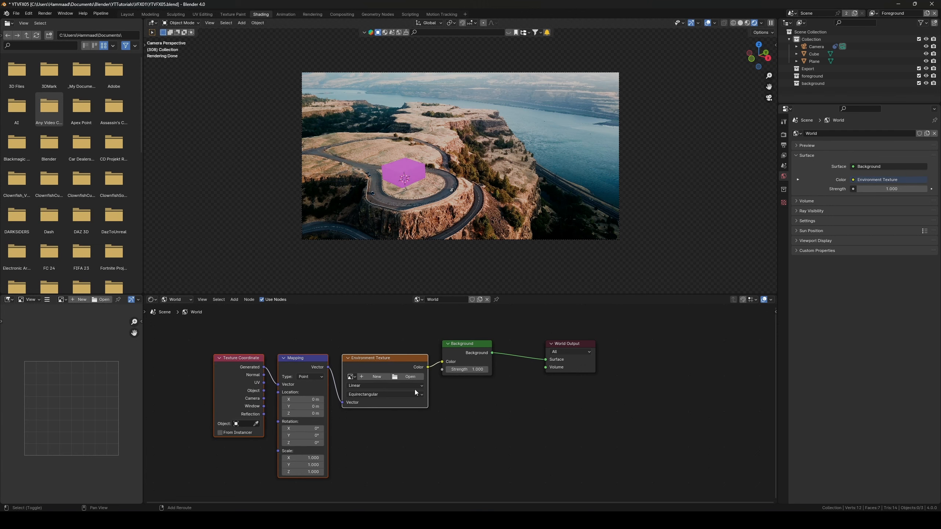
# - Load fouriesburg_mountain_midday_4k.hdr from the HDRI folder into the Environment Texture node
pyautogui.moveTo(414, 390); pyautogui.dragTo(438, 384, button='middle')
pyautogui.moveTo(384, 354); pyautogui.dragTo(383, 349)
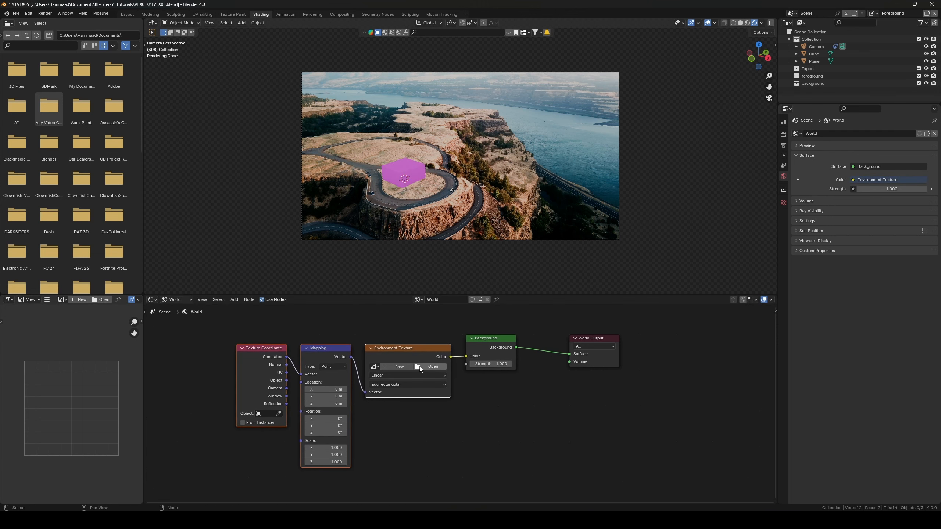
pyautogui.click(426, 366)
pyautogui.scroll(-5, 219, 336)
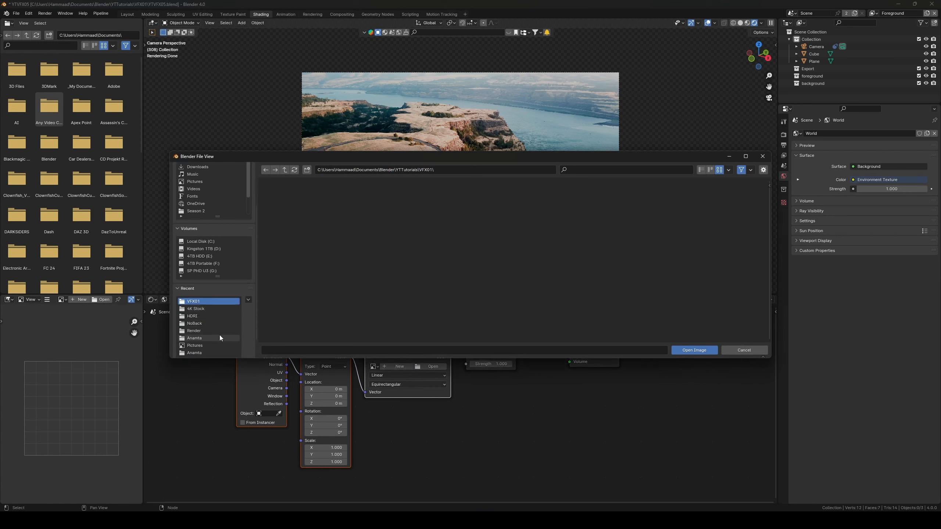
pyautogui.click(208, 301)
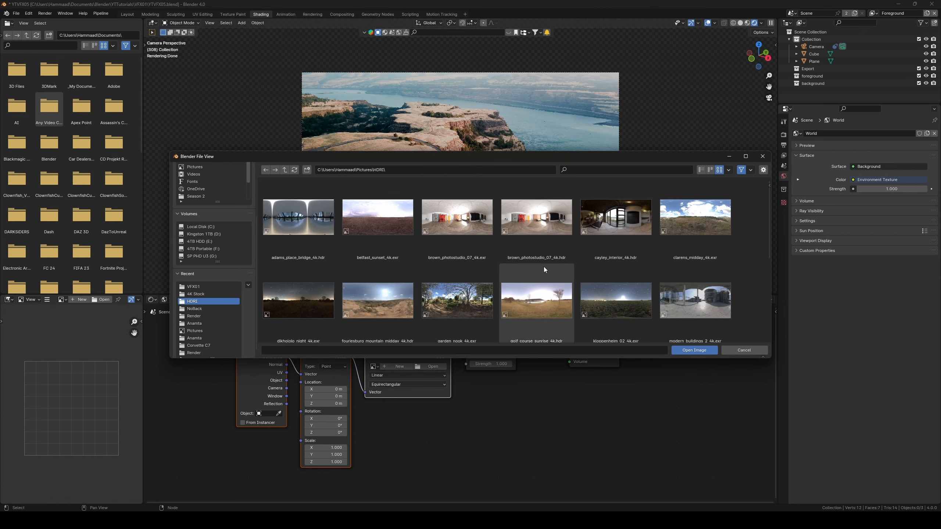
pyautogui.scroll(-1, 509, 262)
pyautogui.doubleClick(389, 278)
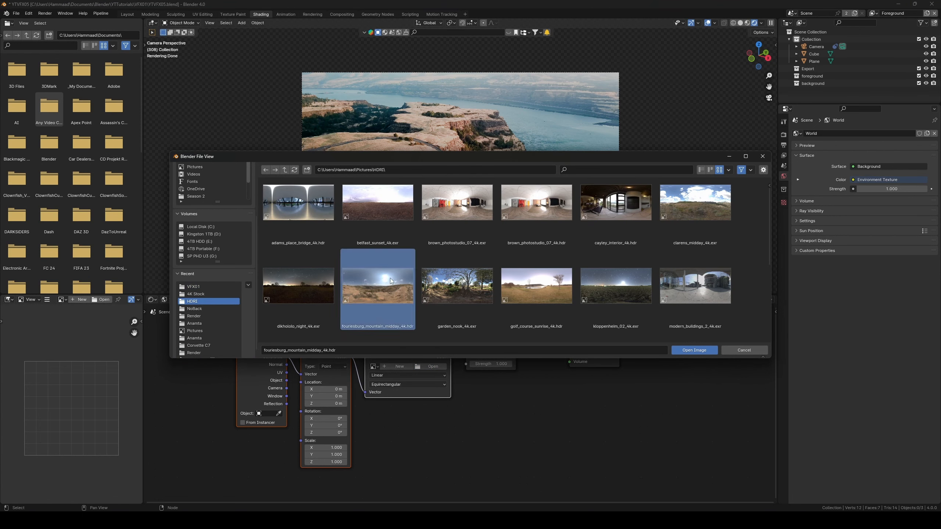
# - Rotate the environment map by setting the Mapping node's Z rotation to about 293°
pyautogui.press('Home')
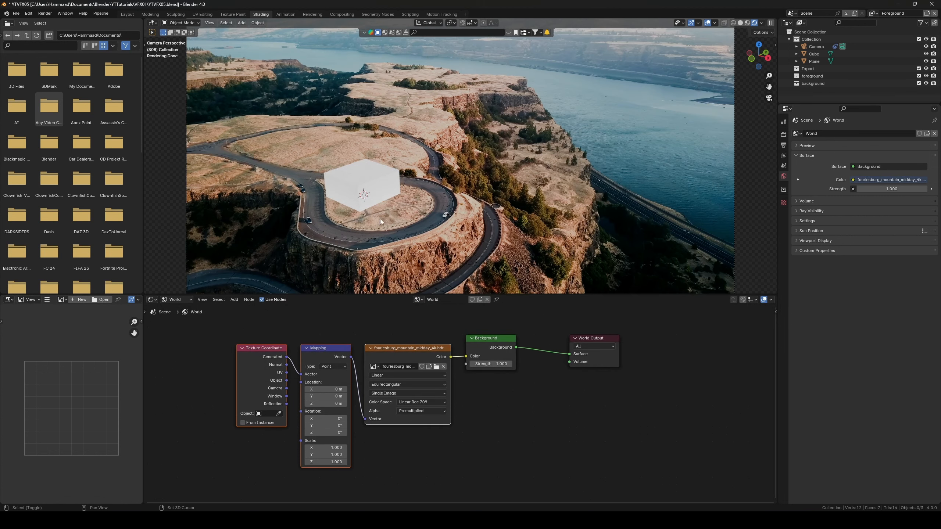
pyautogui.keyDown('shift'); pyautogui.moveTo(380, 219); pyautogui.dragTo(410, 213, button='middle'); pyautogui.keyUp('shift')
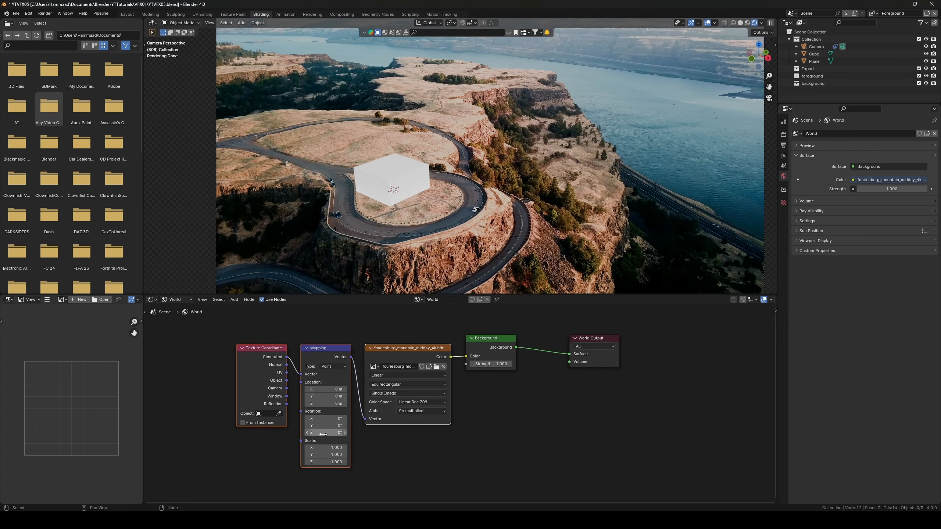
pyautogui.moveTo(325, 432); pyautogui.dragTo(378, 433)
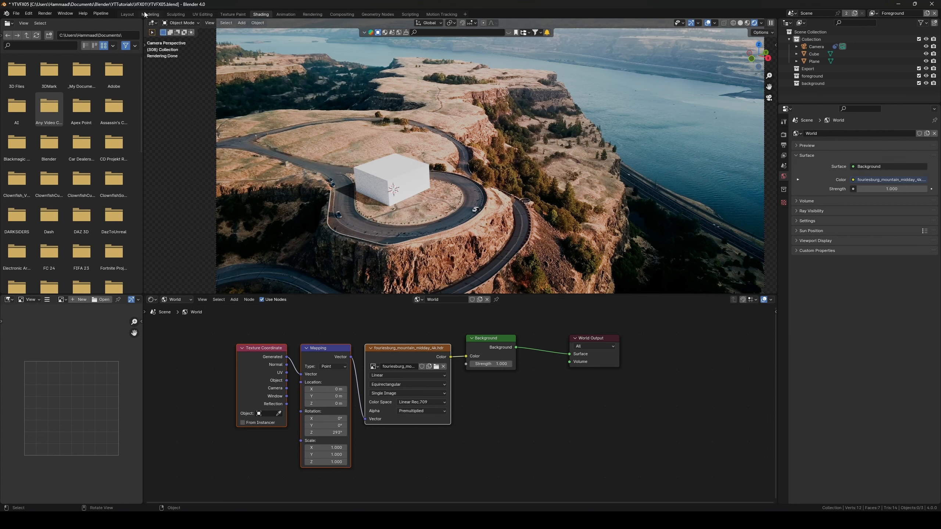
# - Switch to the Layout workspace, show the camera view in rendered shading, and select the cube
pyautogui.click(127, 14)
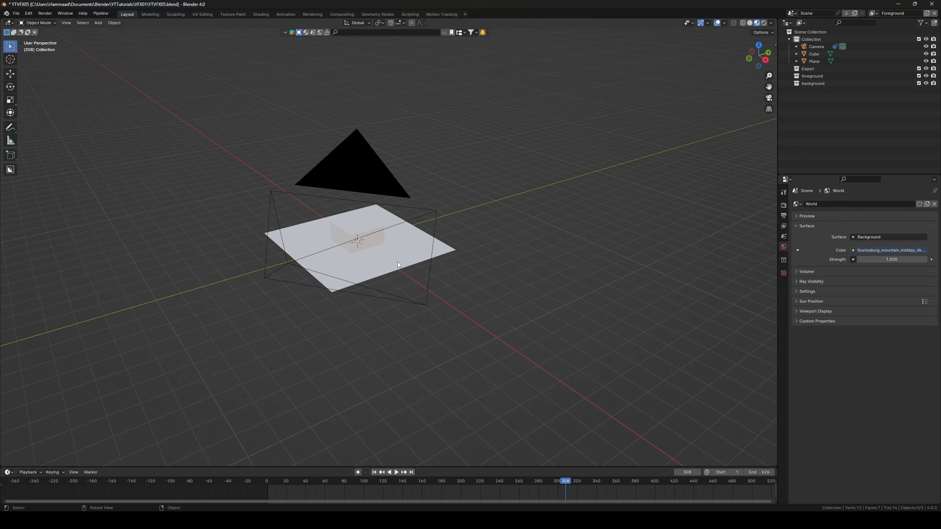
pyautogui.press('KP_0')
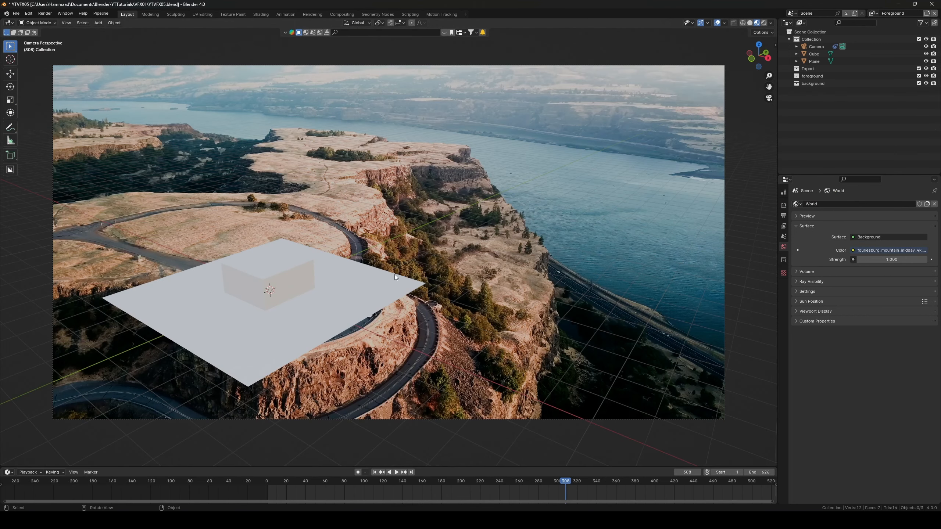
pyautogui.click(764, 23)
pyautogui.scroll(-1, 373, 217)
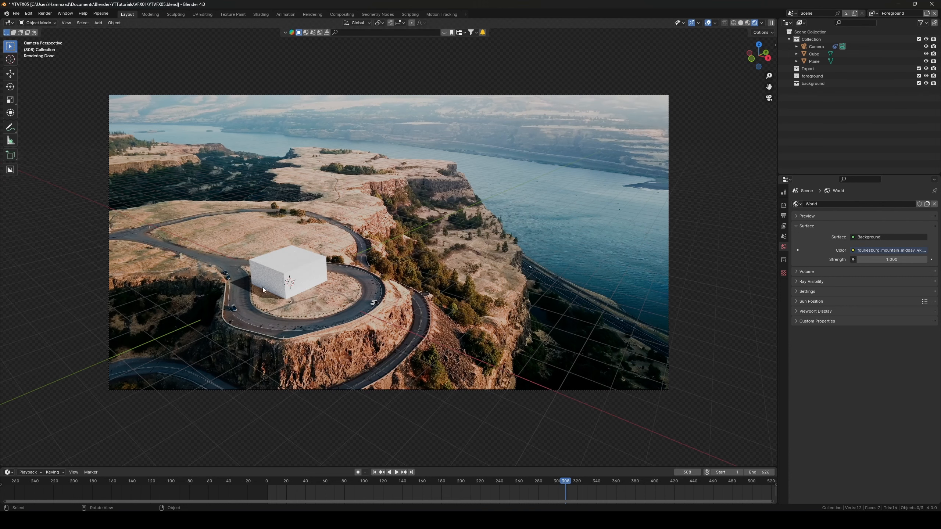
pyautogui.click(285, 289)
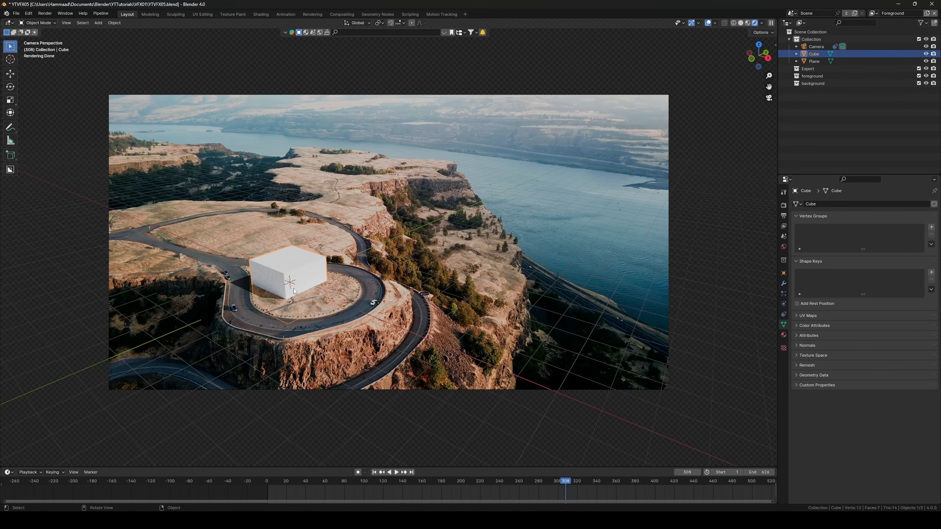
pyautogui.keyDown('shift'); pyautogui.moveTo(324, 280); pyautogui.dragTo(335, 282, button='middle'); pyautogui.keyUp('shift')
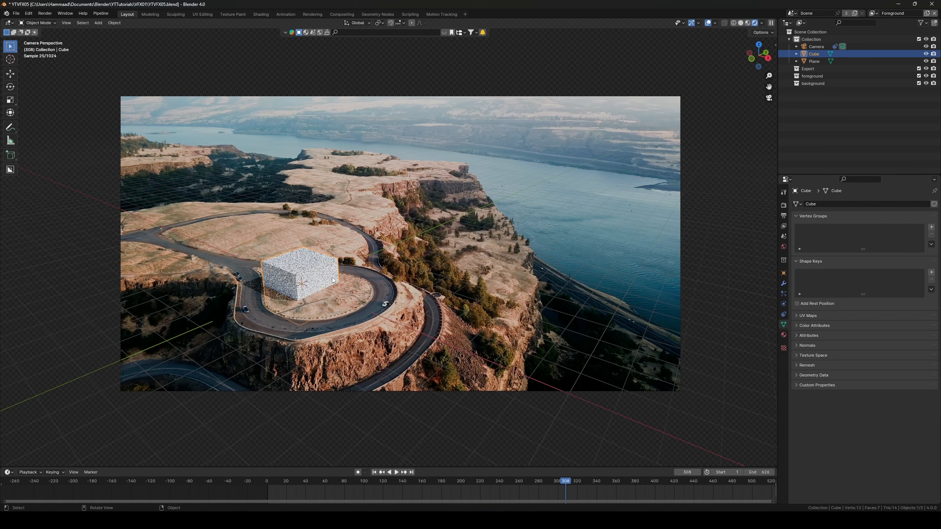
# - Render the current frame as a still image, inspect the cube and its shadow, and close the render result
pyautogui.click(45, 13)
pyautogui.click(55, 22)
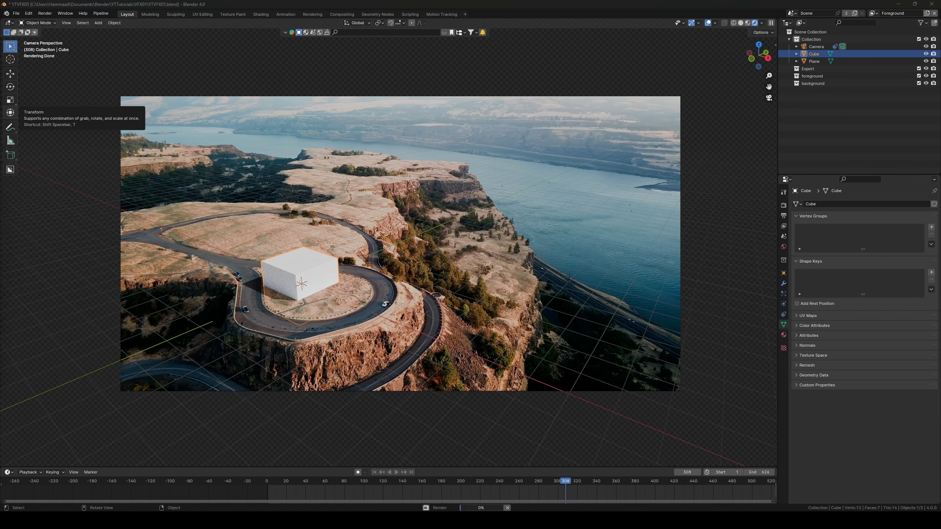
pyautogui.moveTo(488, 100); pyautogui.dragTo(628, 82)
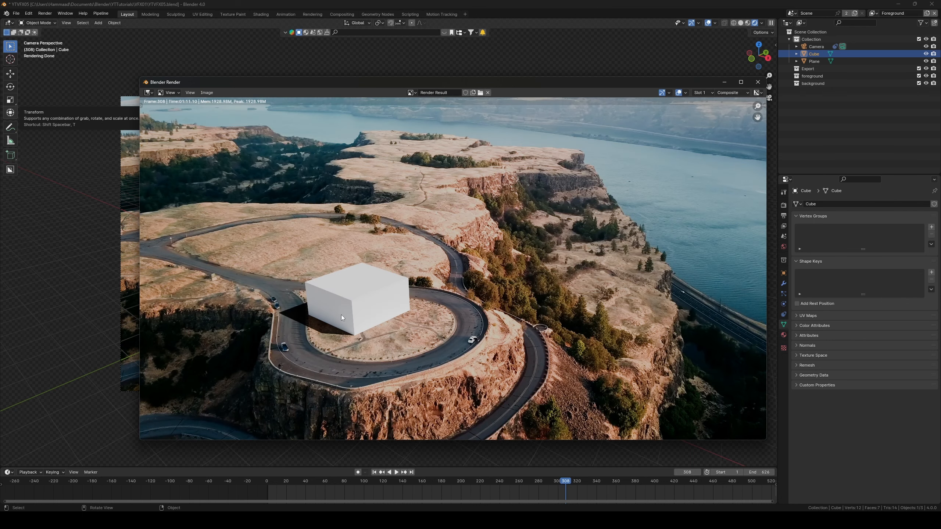
pyautogui.scroll(2, 341, 311)
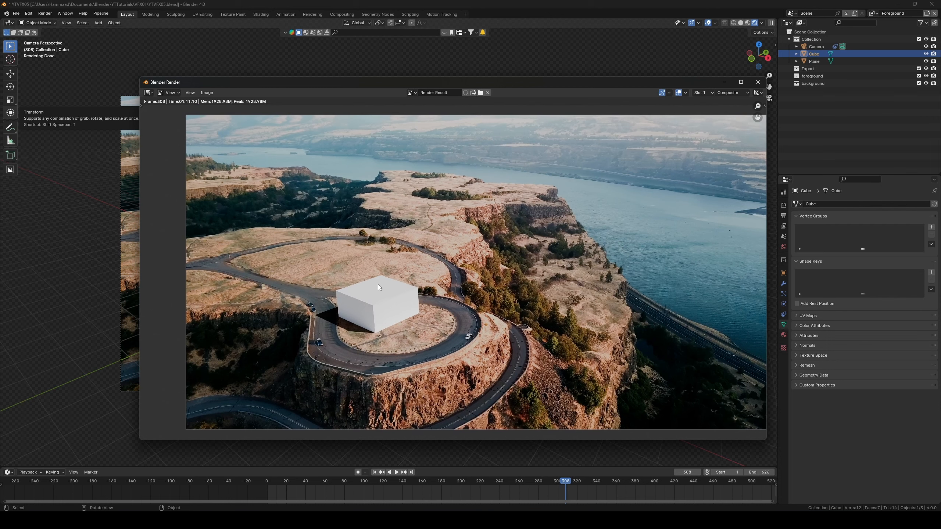
pyautogui.click(757, 82)
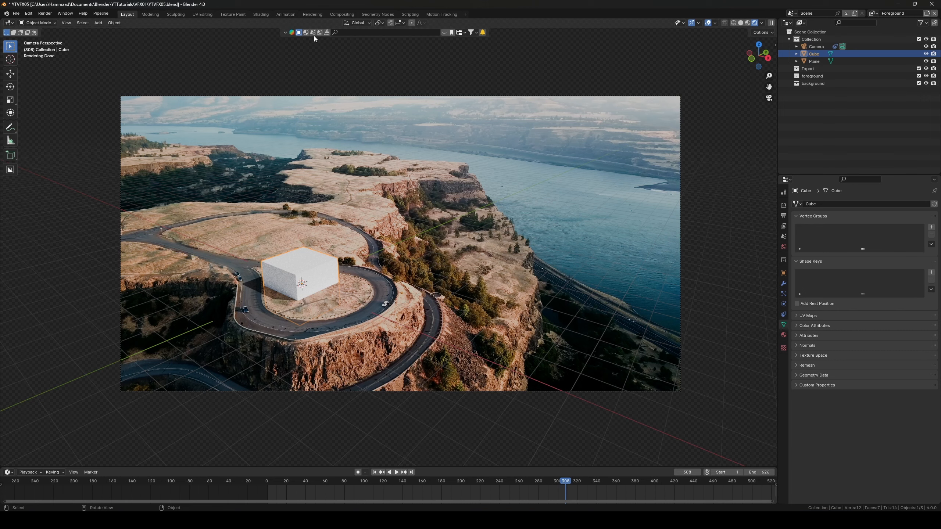
# - In the compositor, delete the foreground Render Layers and second Alpha Over nodes, and link the remaining Alpha Over to Composite and Viewer
pyautogui.click(340, 14)
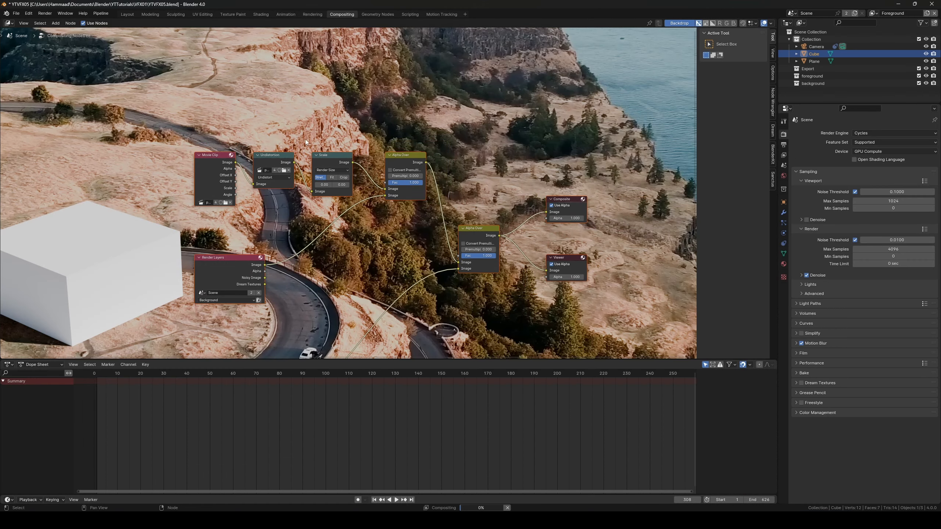
pyautogui.moveTo(367, 217); pyautogui.dragTo(357, 172, button='middle')
pyautogui.scroll(-5, 314, 170)
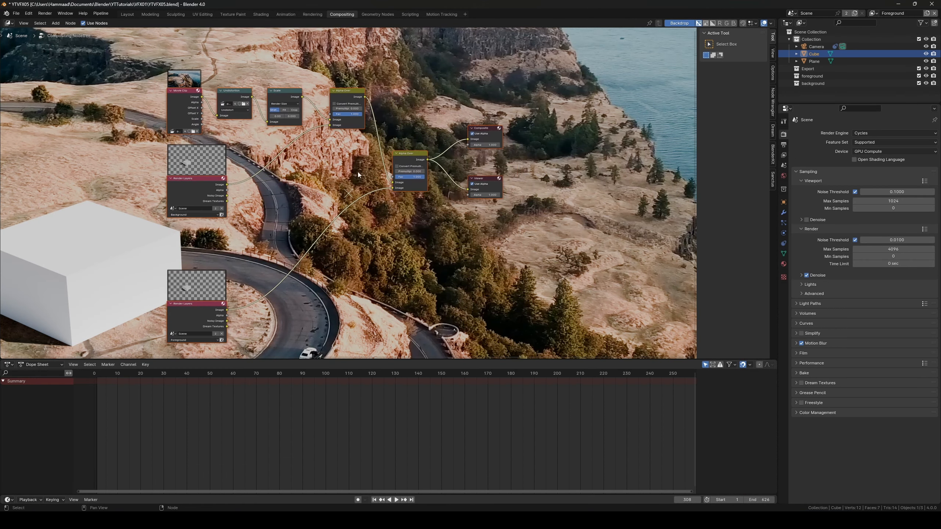
pyautogui.moveTo(173, 259); pyautogui.dragTo(206, 335)
pyautogui.press('x')
pyautogui.click(400, 159)
pyautogui.press('x')
pyautogui.moveTo(365, 97); pyautogui.dragTo(468, 139)
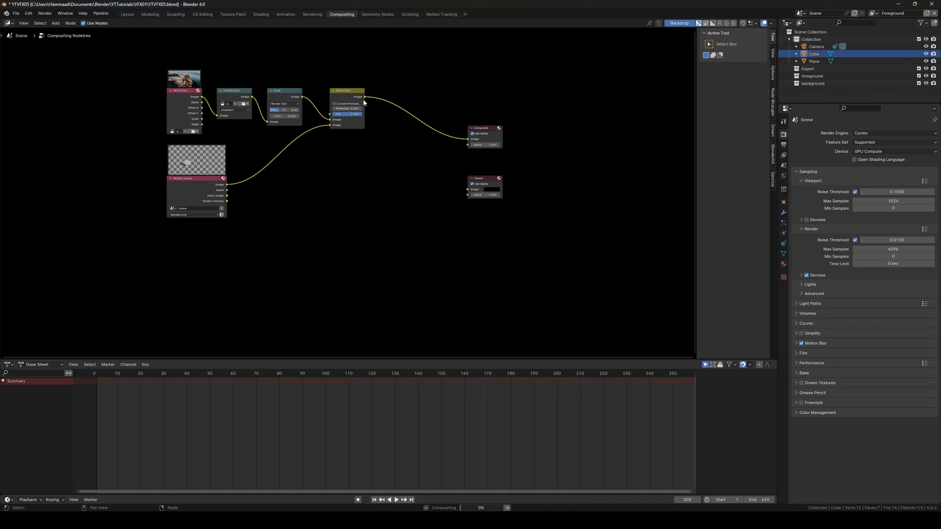
pyautogui.moveTo(365, 97); pyautogui.dragTo(467, 189)
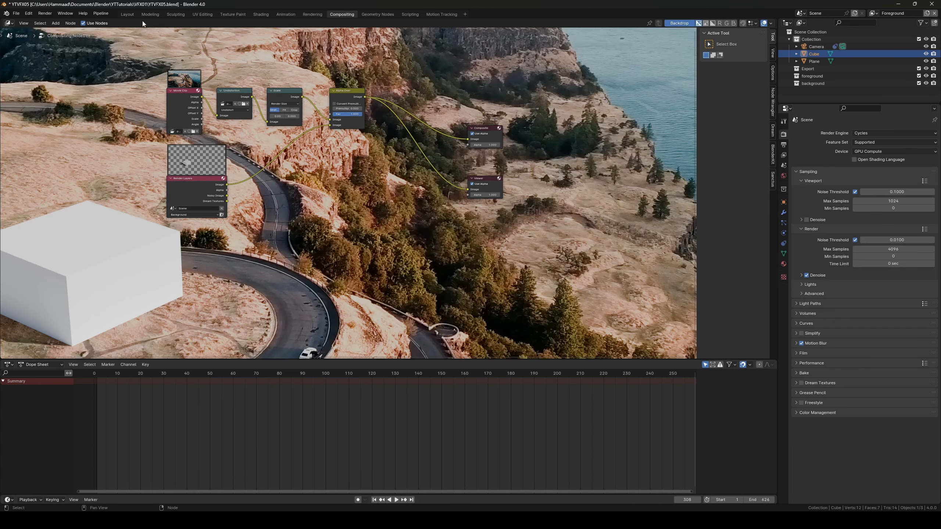
# - Return to the Layout workspace and remove the Background view layer, leaving only Foreground
pyautogui.click(127, 14)
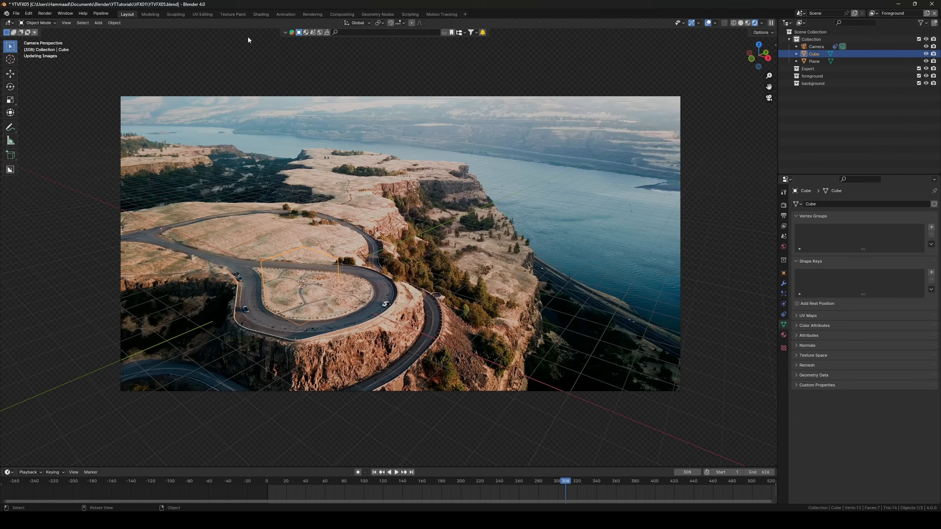
pyautogui.click(875, 13)
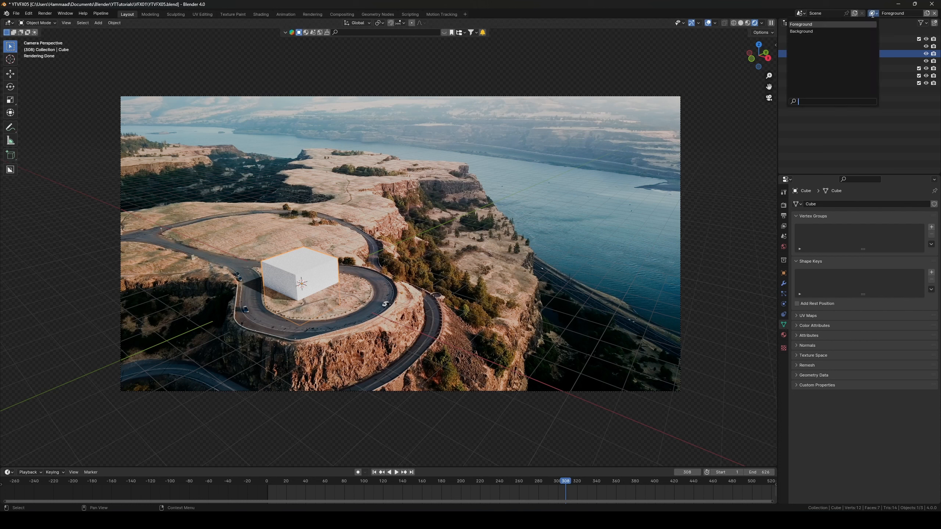
pyautogui.click(800, 33)
pyautogui.click(934, 13)
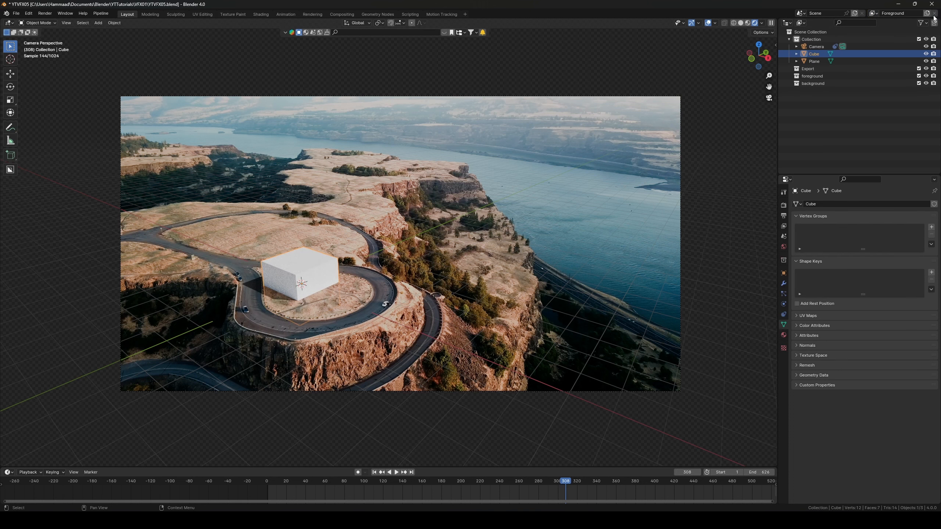
pyautogui.click(873, 13)
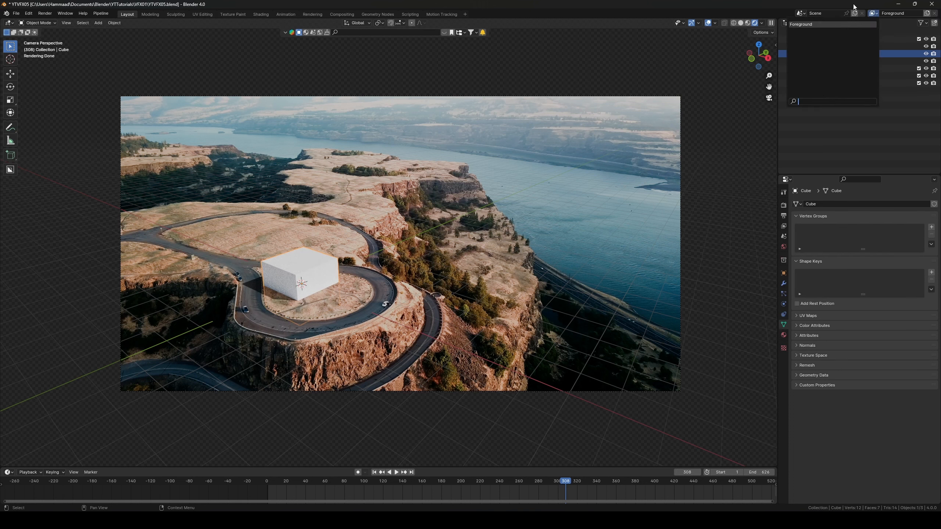
# - Render the current frame as a still again, close the render result, and save the project
pyautogui.click(45, 13)
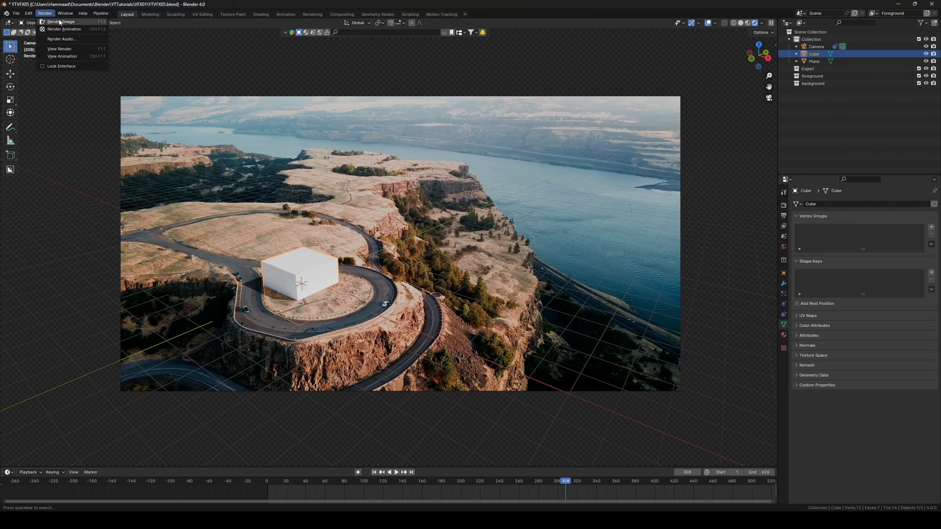
pyautogui.click(60, 22)
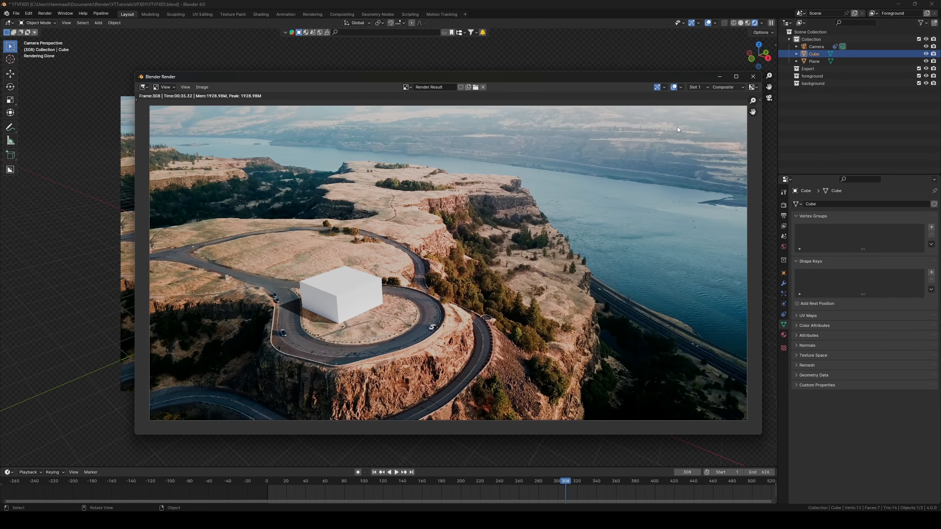
pyautogui.click(753, 76)
pyautogui.hotkey('ctrl', 's')
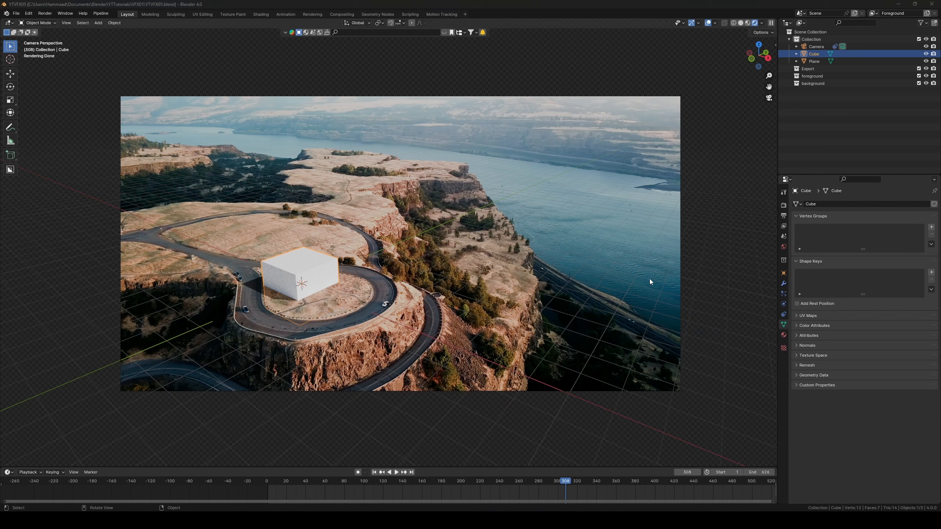
# - Set the output file format to FFmpeg Video and its encoding container to MPEG-4
pyautogui.click(784, 216)
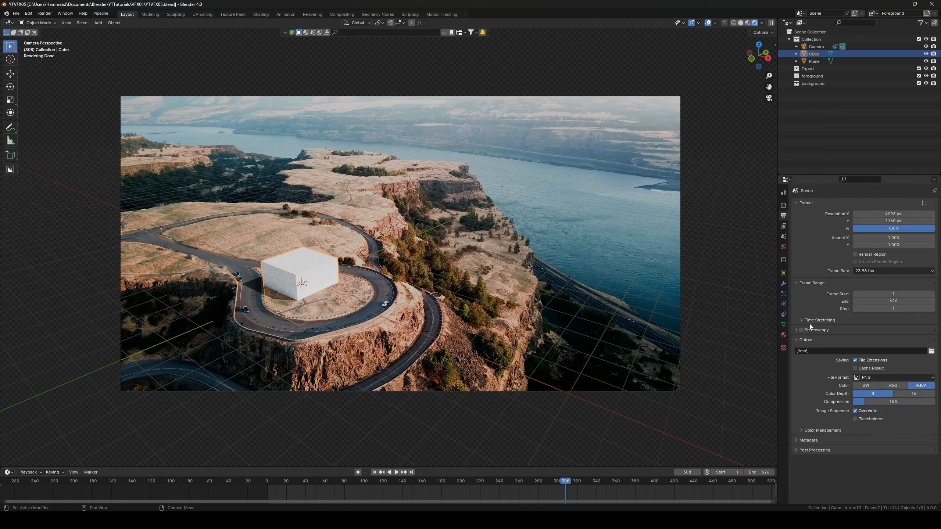
pyautogui.click(866, 377)
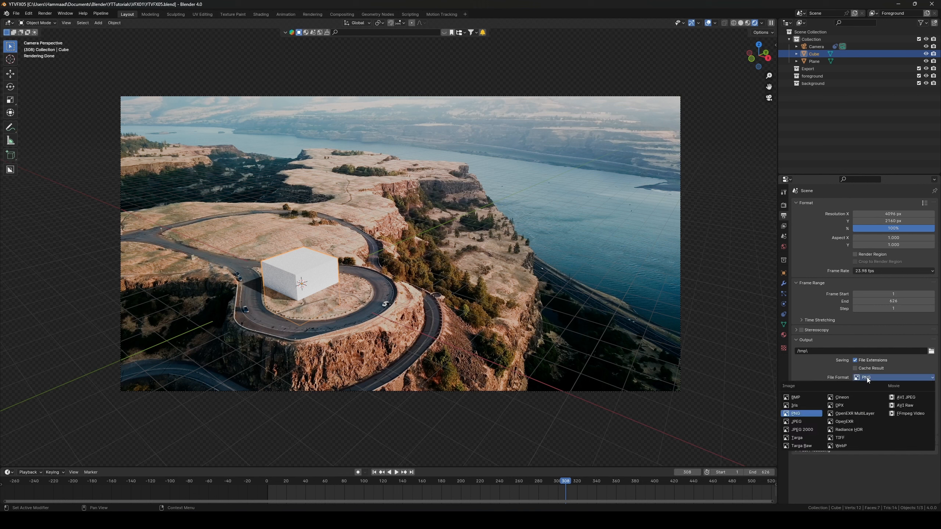
pyautogui.click(899, 415)
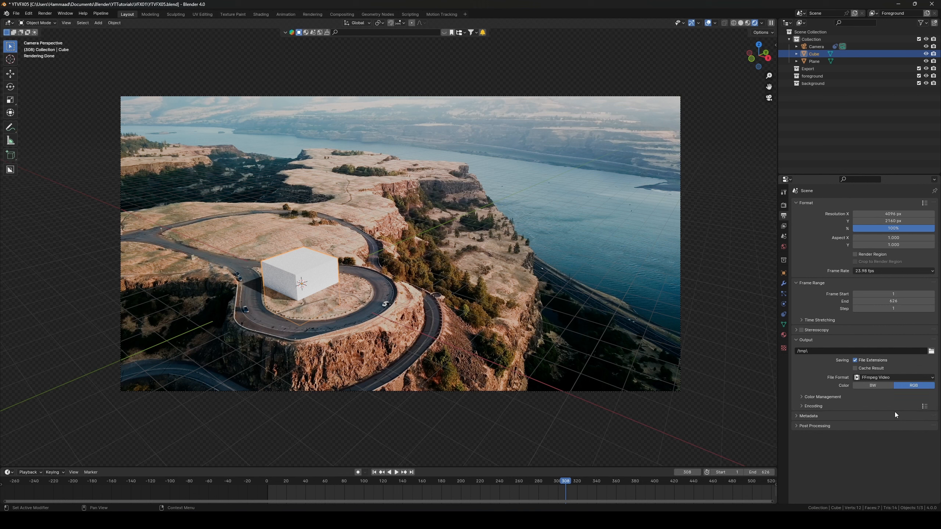
pyautogui.click(802, 407)
pyautogui.scroll(-2, 802, 404)
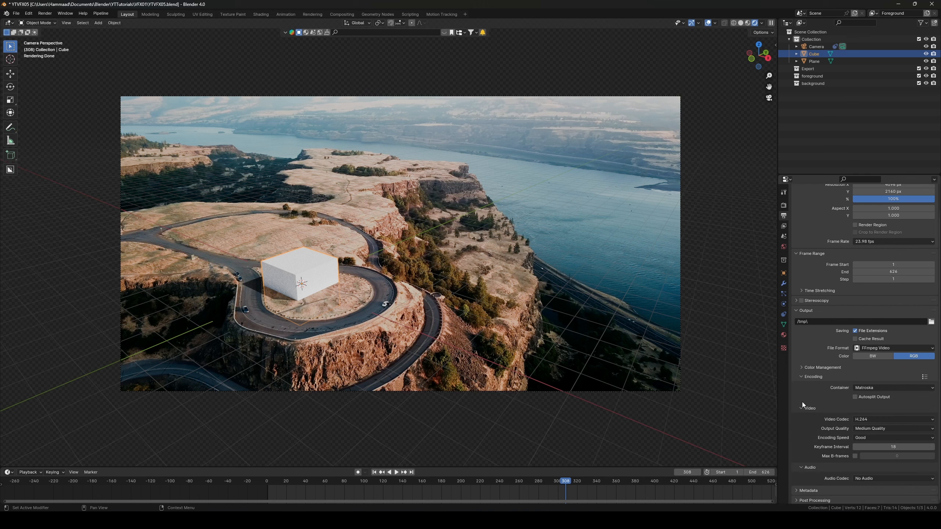
pyautogui.click(859, 386)
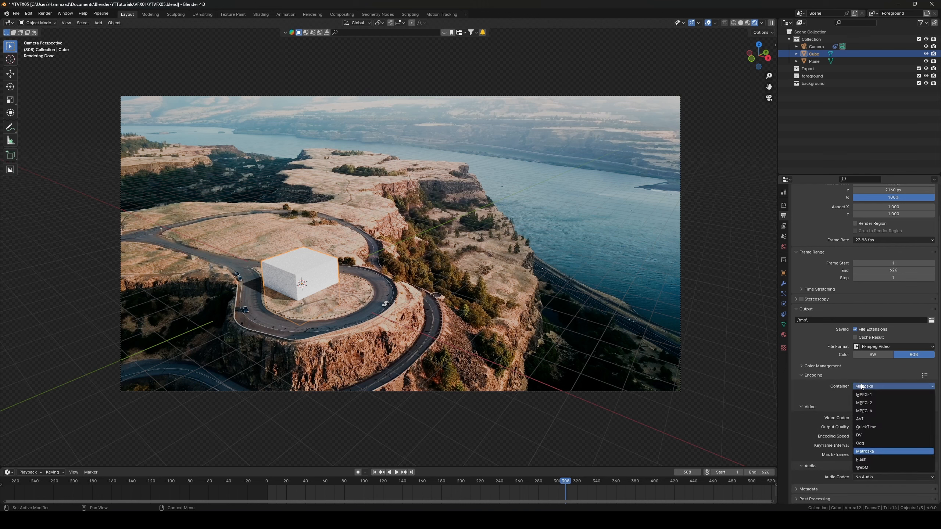
pyautogui.click(863, 411)
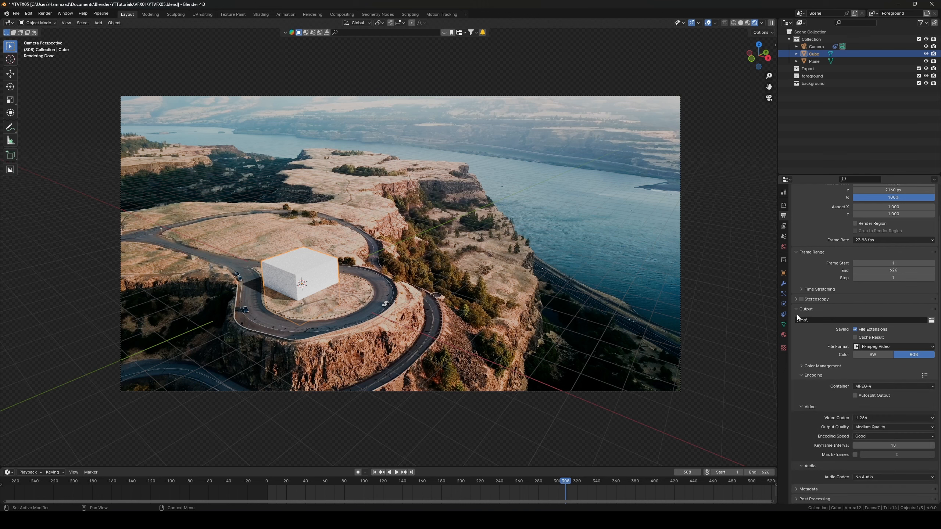
# - Open the file browser for the output path to view the destination folder, and close it without accepting
pyautogui.click(931, 320)
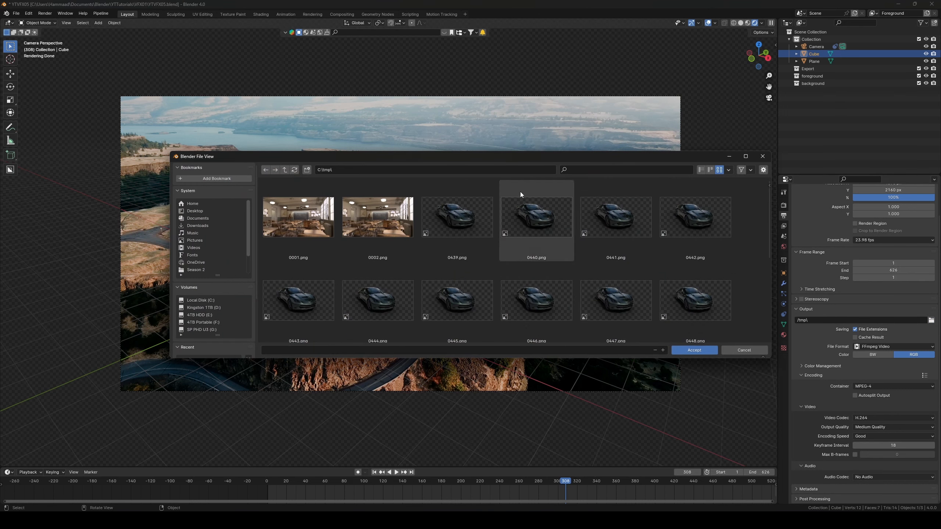
pyautogui.click(762, 156)
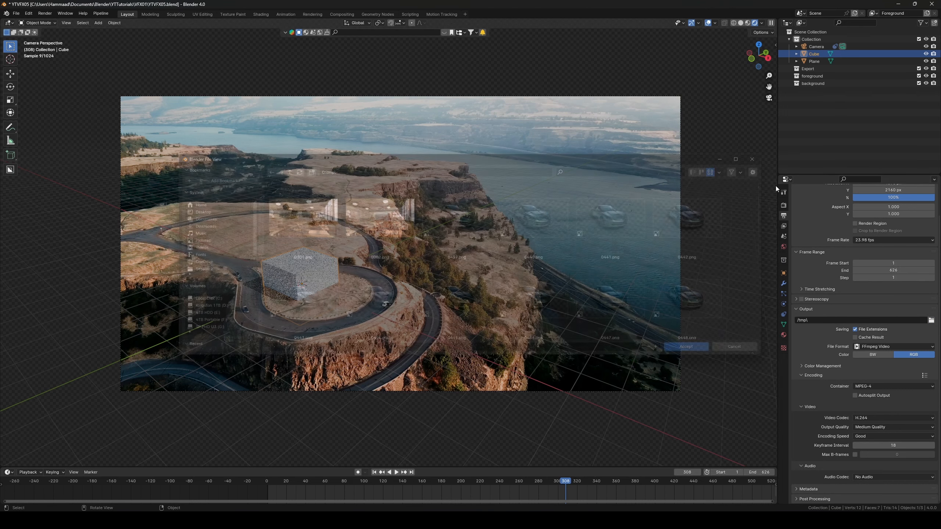
# - Start rendering the animation with the MPEG-4 output settings
pyautogui.click(45, 13)
pyautogui.click(69, 29)
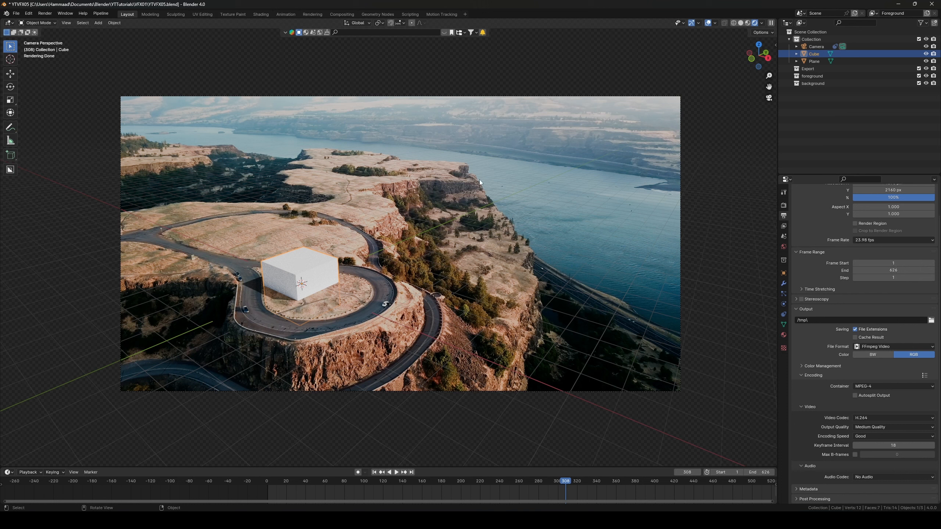
pyautogui.scroll(-2, 730, 480)
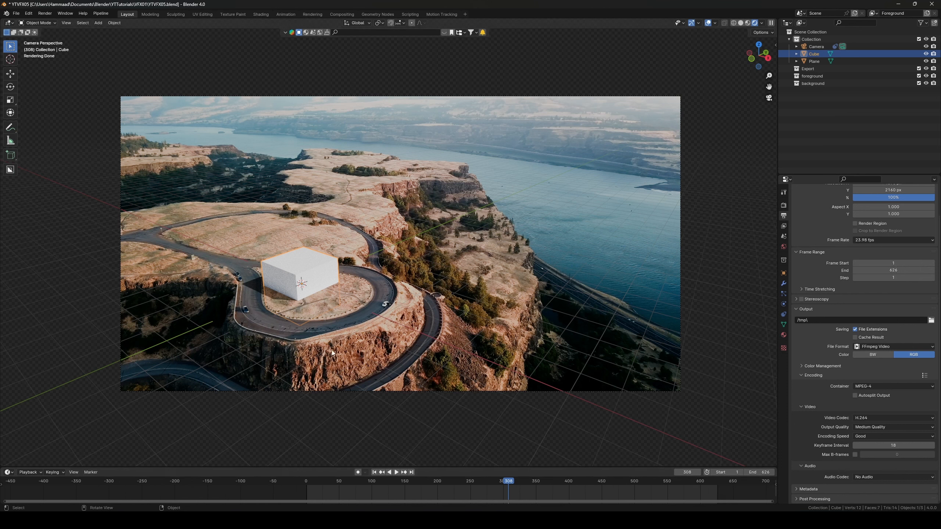